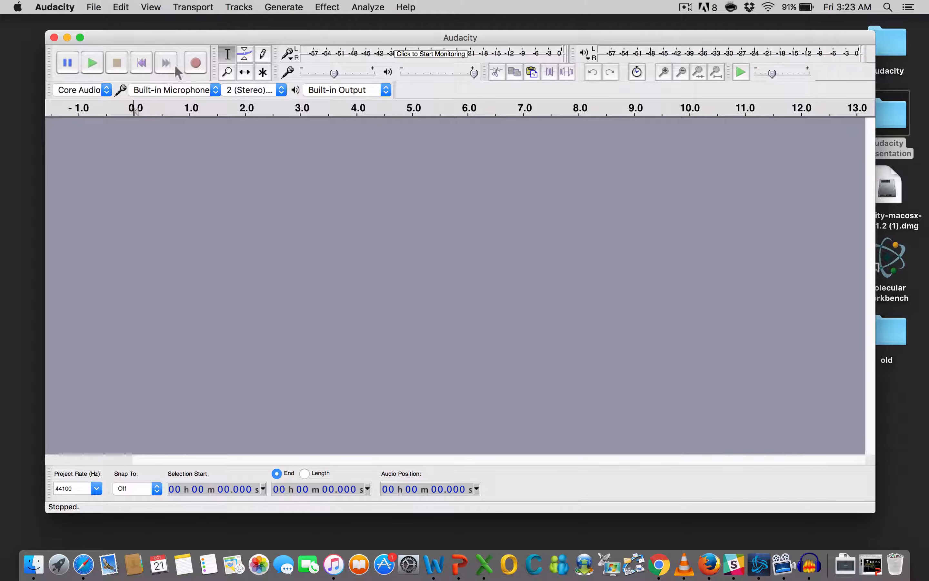
- Record about 29 seconds of stereo audio from the built-in microphone and play back the beginning of the recording
click(194, 66)
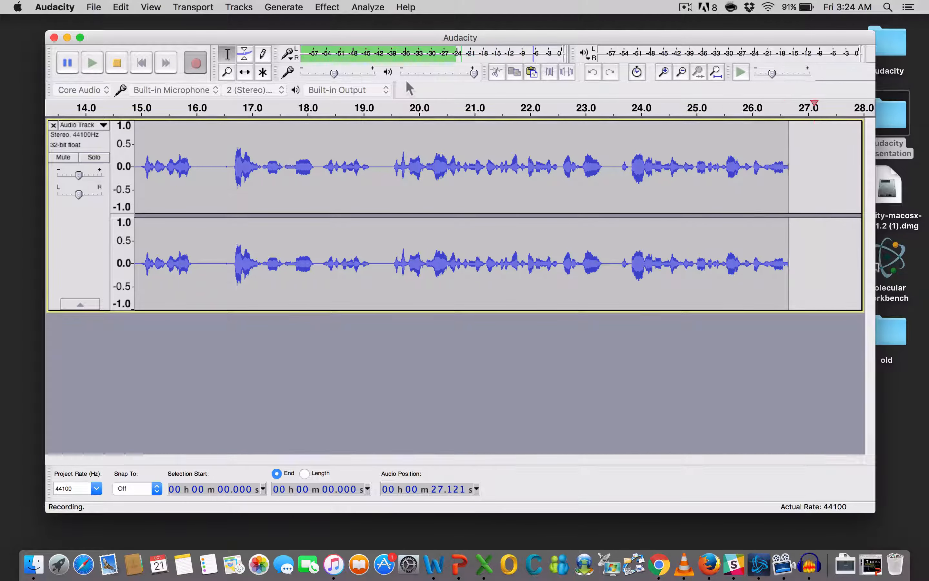
click(117, 66)
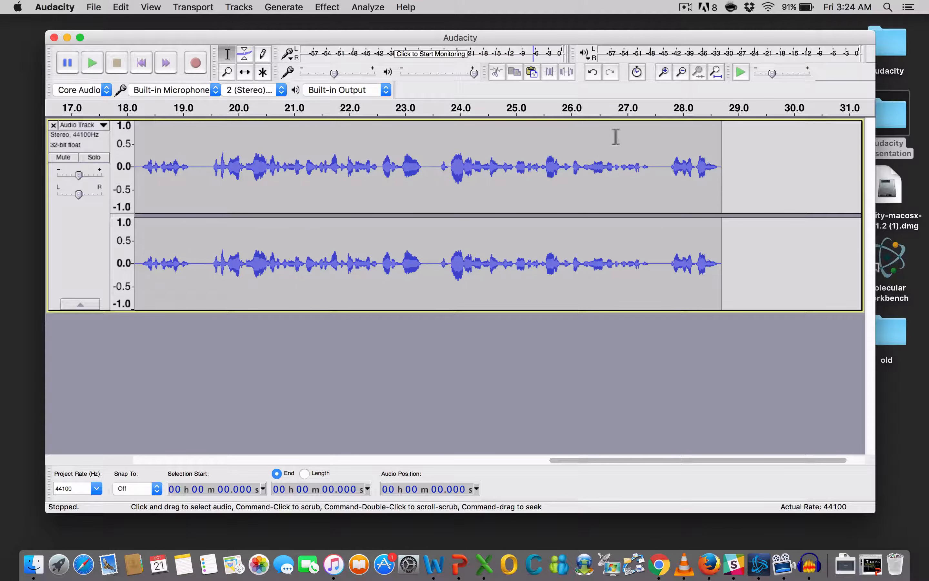
click(717, 73)
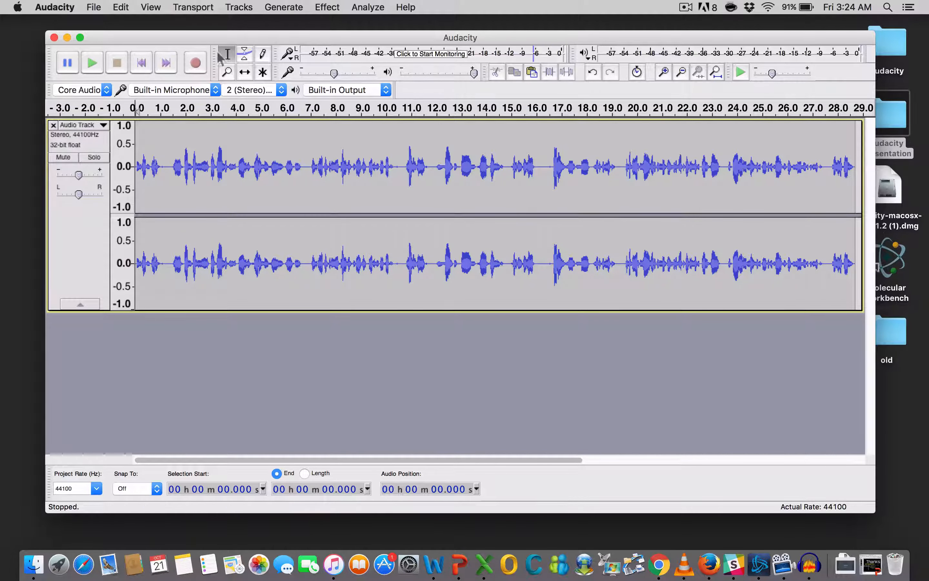
click(93, 65)
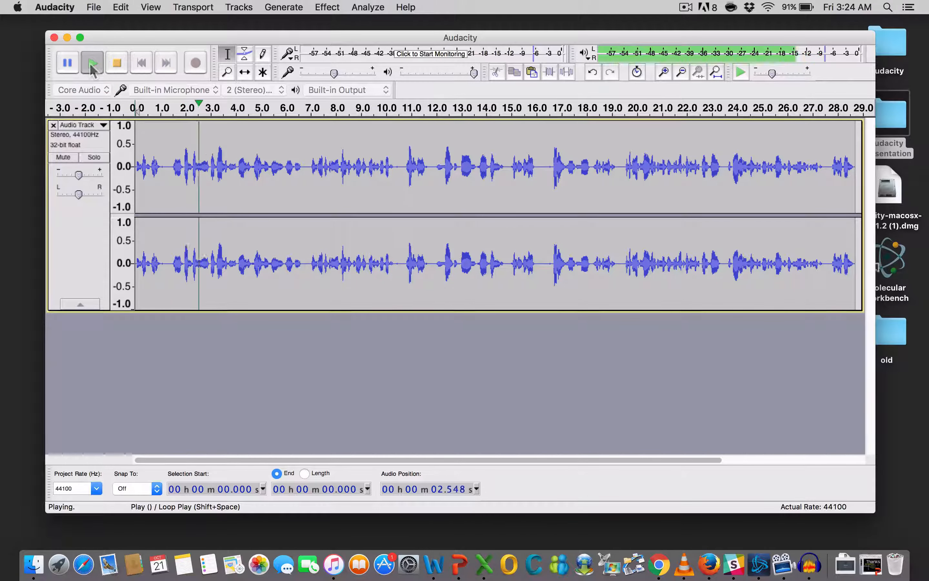
click(116, 64)
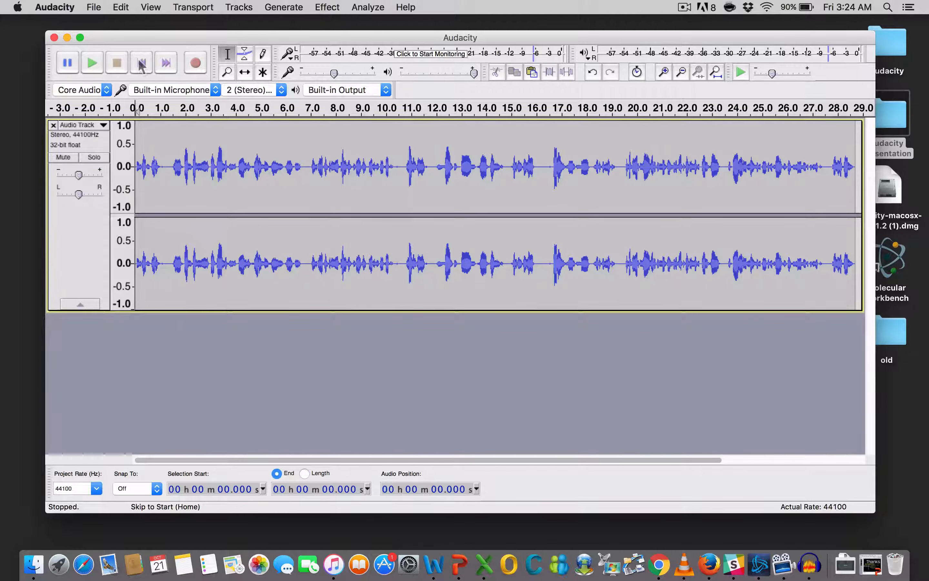
- Record a second track of about 7 seconds and shift its clip in time to start where the first track's audio ends
click(194, 64)
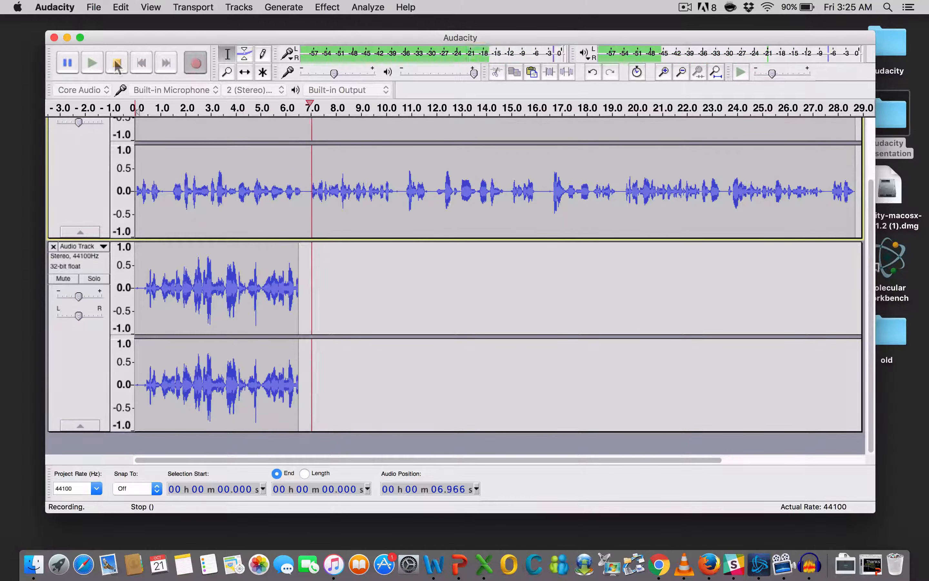
click(117, 63)
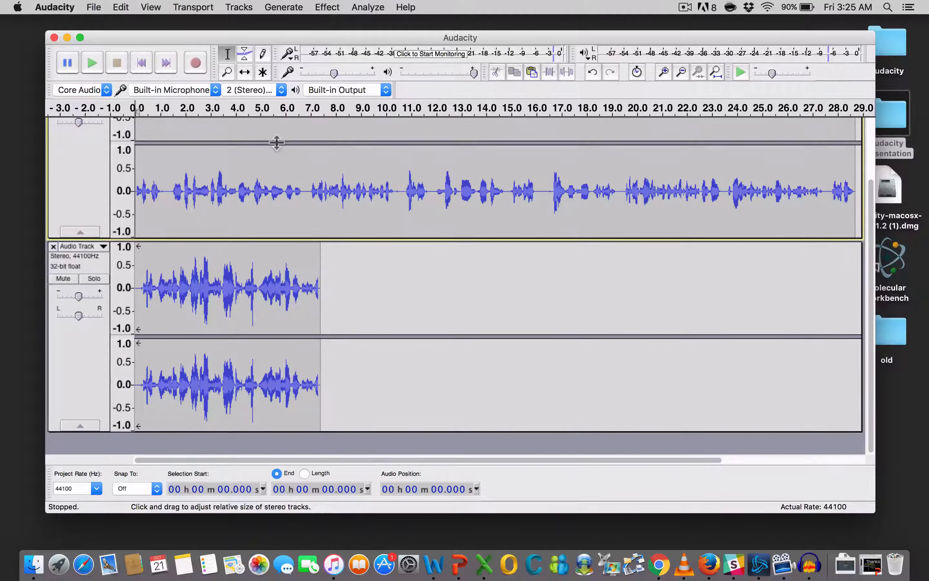
click(242, 72)
drag(252, 271, 857, 292)
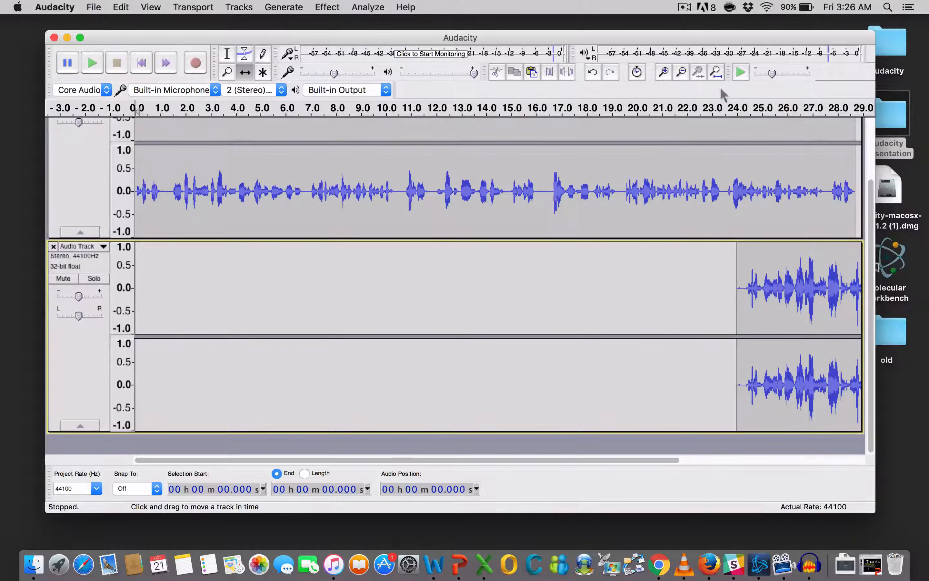
click(716, 72)
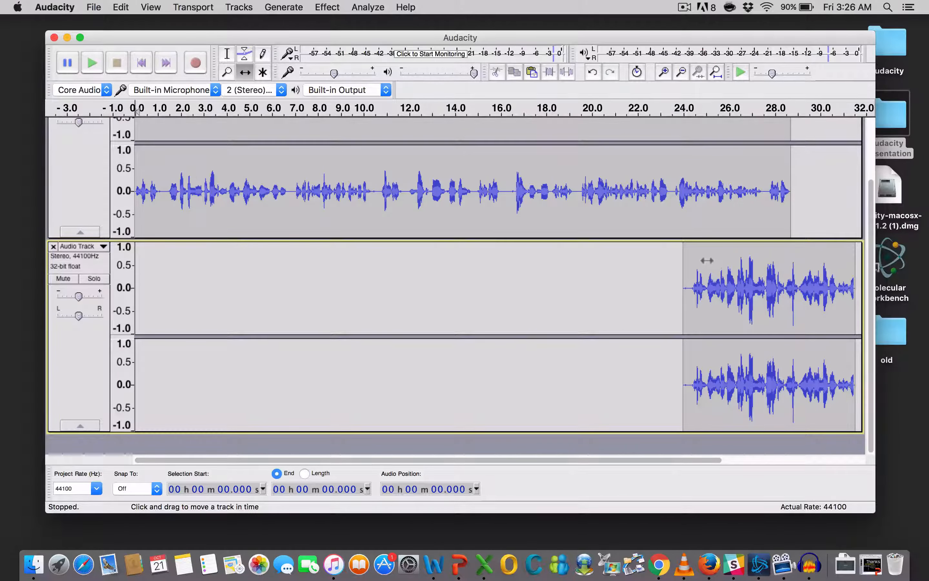
drag(707, 260, 813, 259)
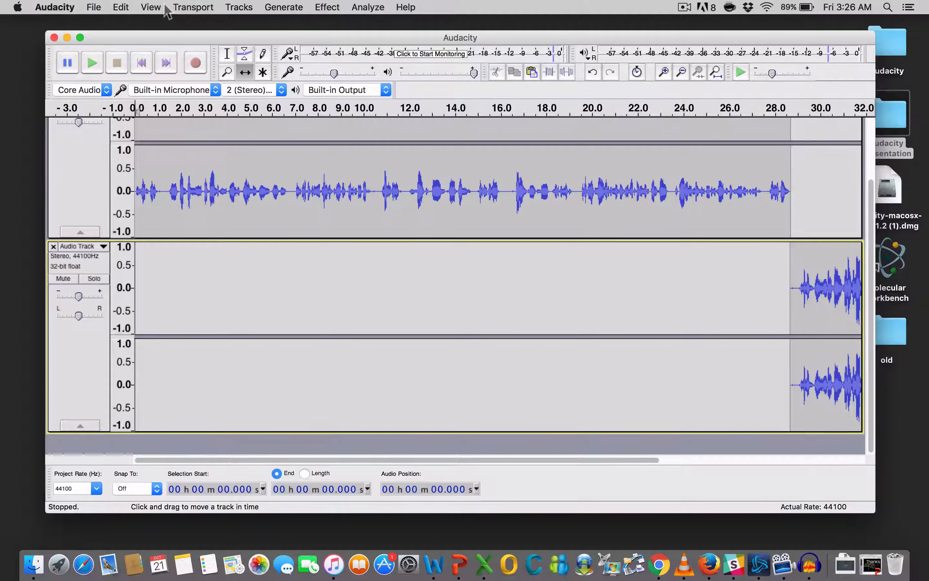
- Undo the last time shift and use the undo history to revert the project to the first Recorded Audio state
click(120, 8)
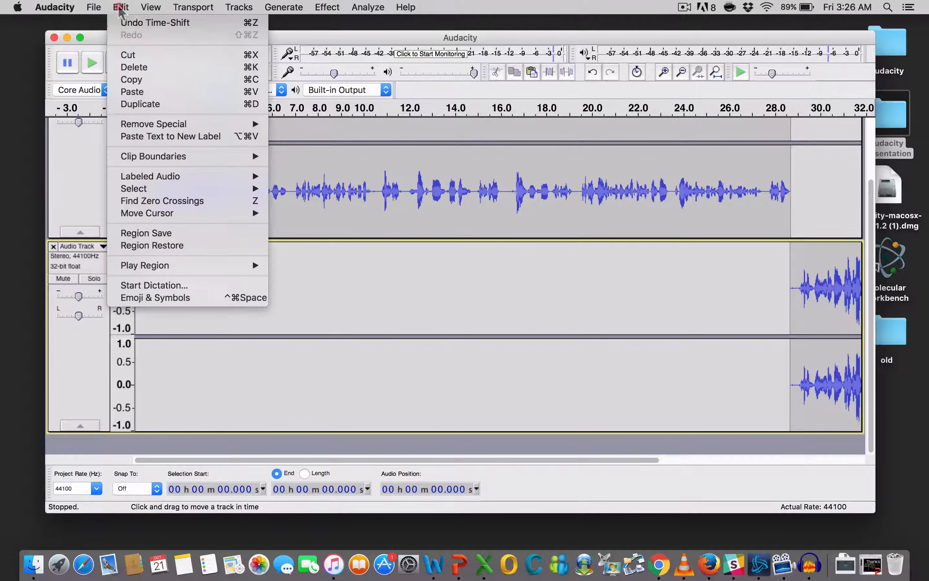
click(122, 23)
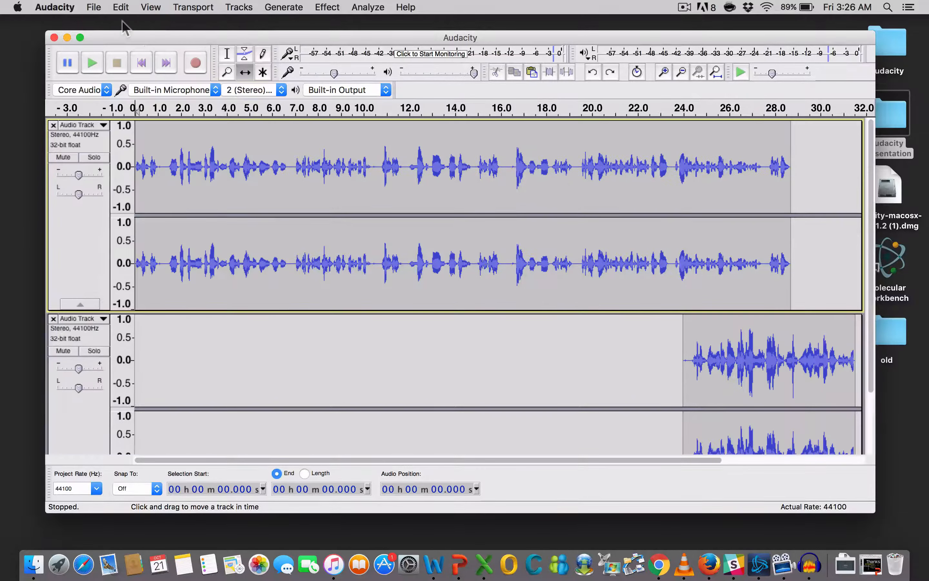
click(149, 8)
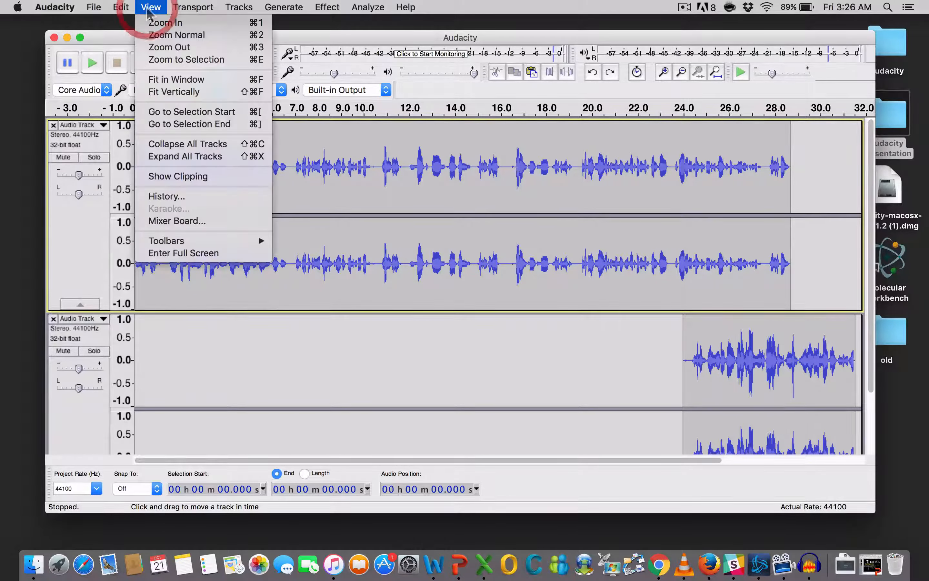
click(175, 197)
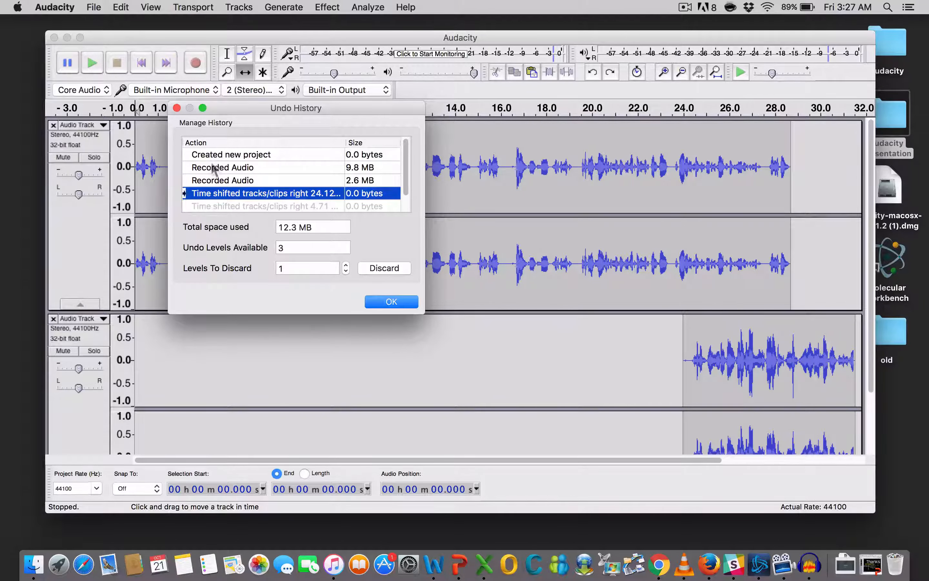
click(214, 168)
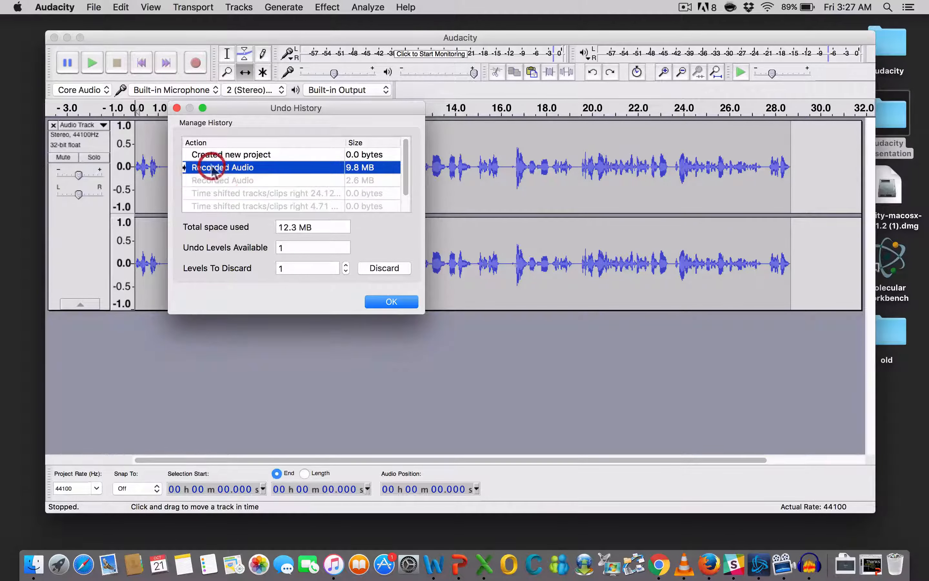
click(384, 301)
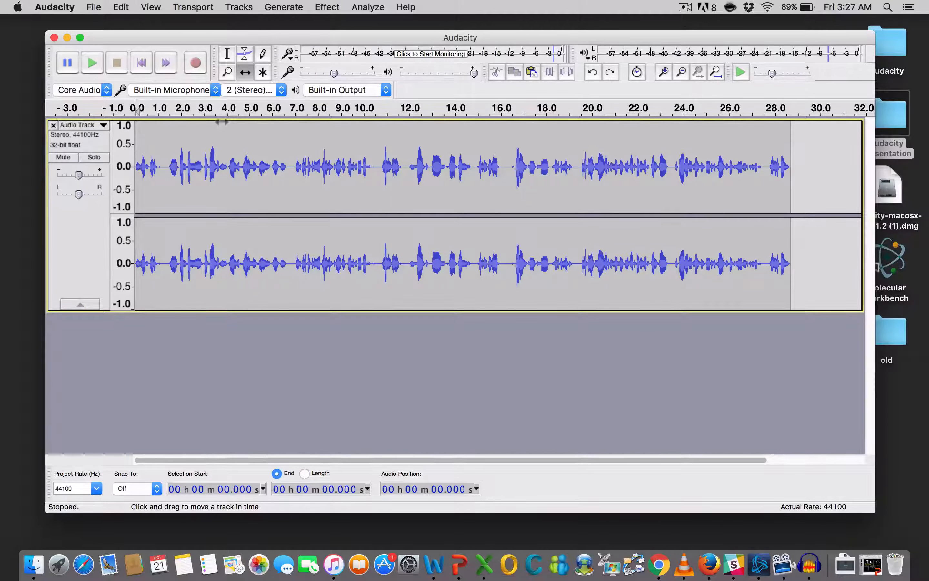
- Append a new recording of about 17 seconds to the end of the existing track
key(shift)
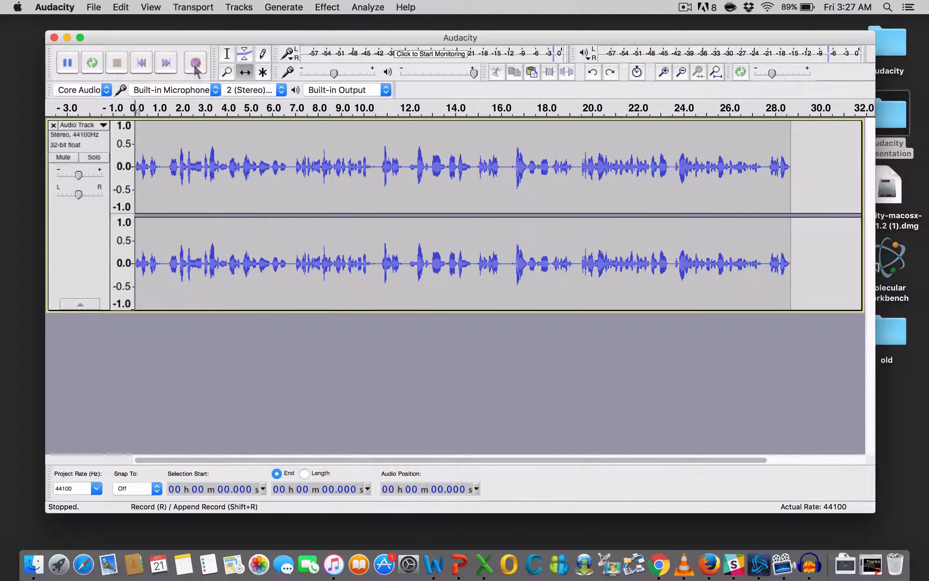
shift+click(195, 65)
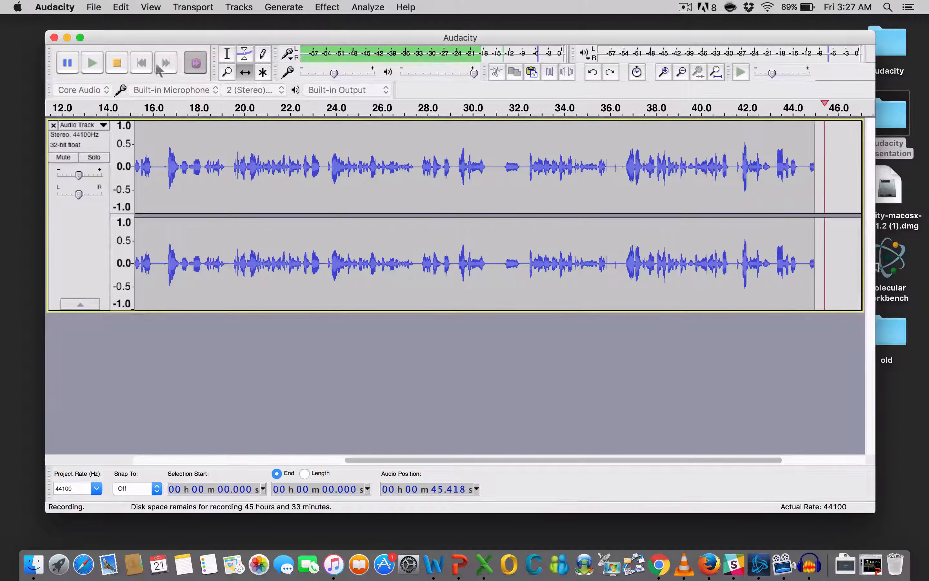
click(115, 67)
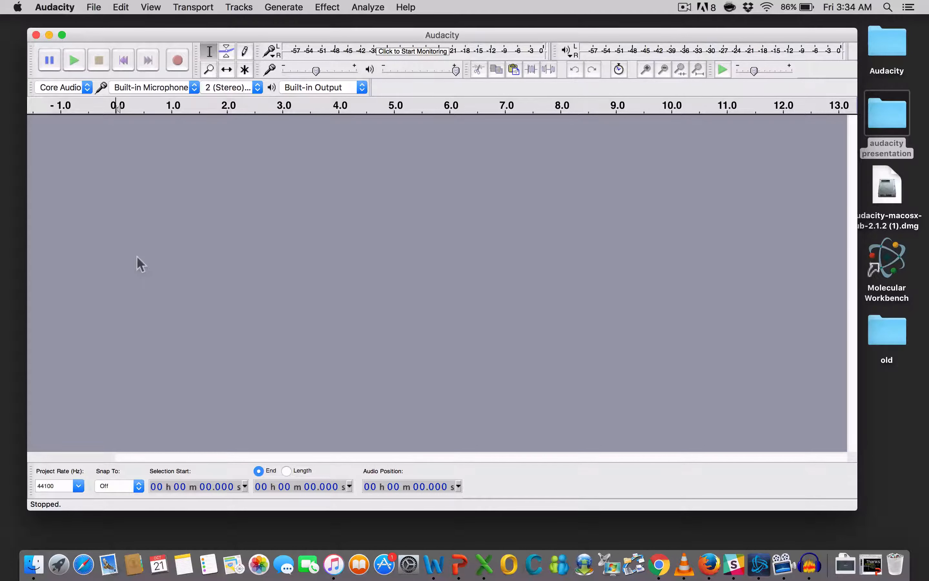
- Record about 7 seconds of audio in the empty project and capture a noise profile from its silent stretch at about 0.17 to 0.77 s
click(176, 59)
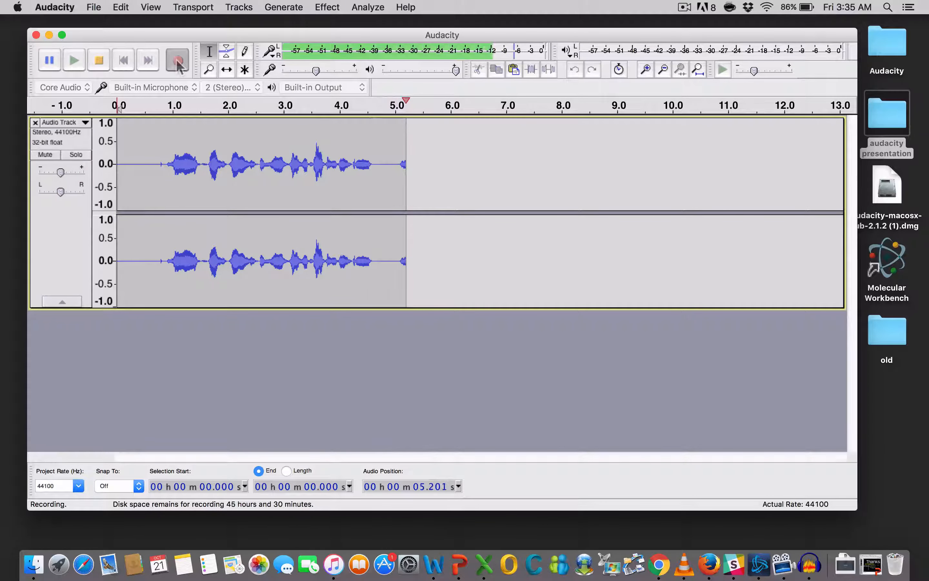
click(98, 61)
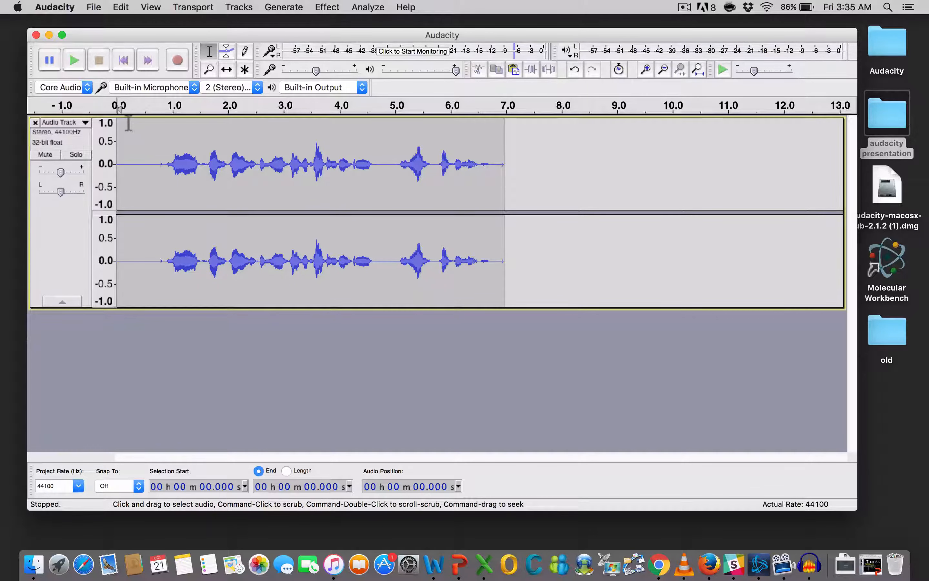
drag(127, 123, 159, 126)
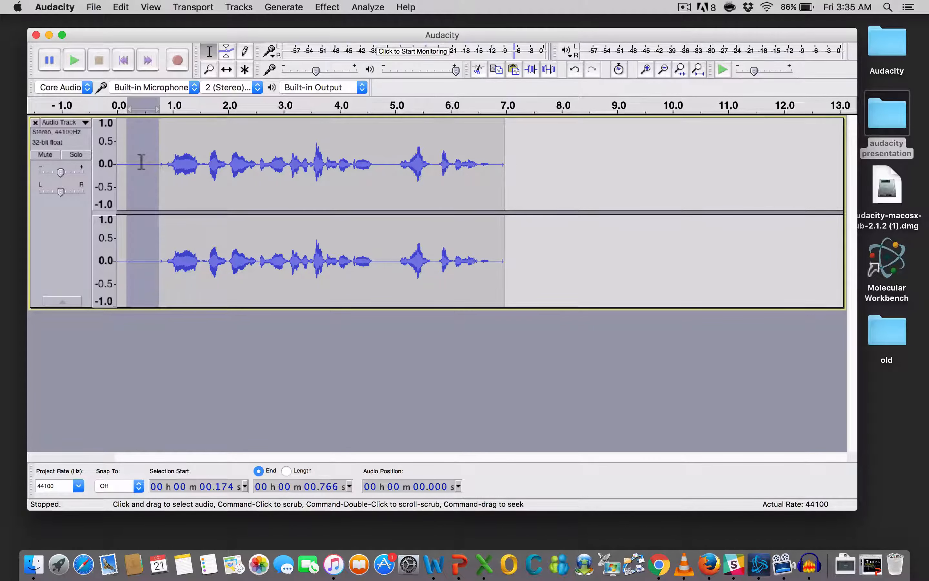
click(326, 6)
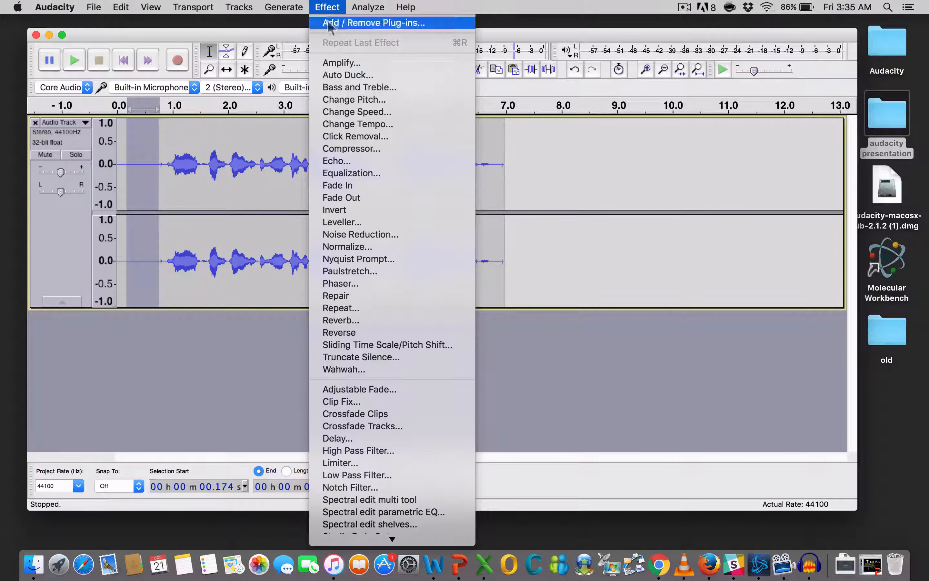
click(331, 233)
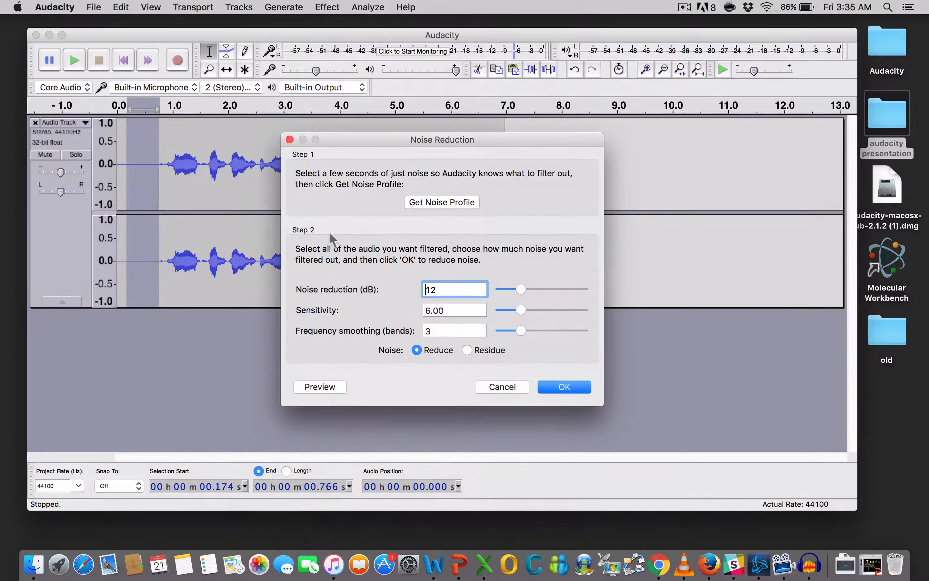
click(422, 203)
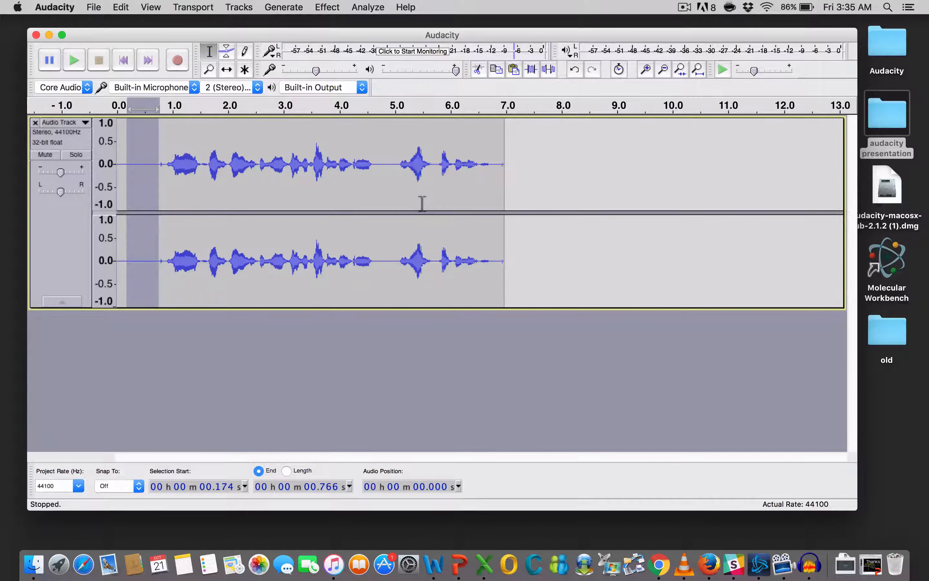
- Apply Noise Reduction to the whole track with 12 dB reduction, sensitivity 6.00 and 3 frequency smoothing bands, and play back the result
click(69, 234)
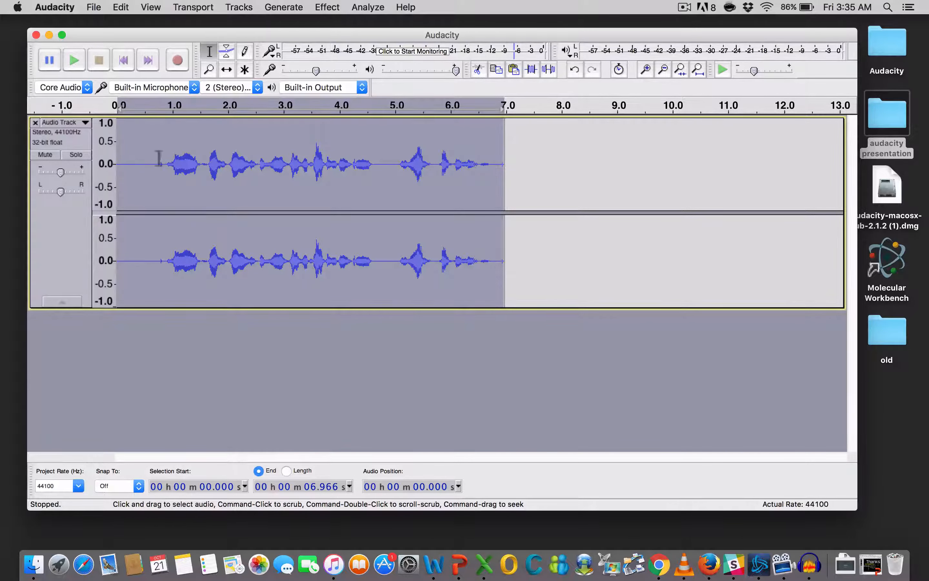
click(57, 242)
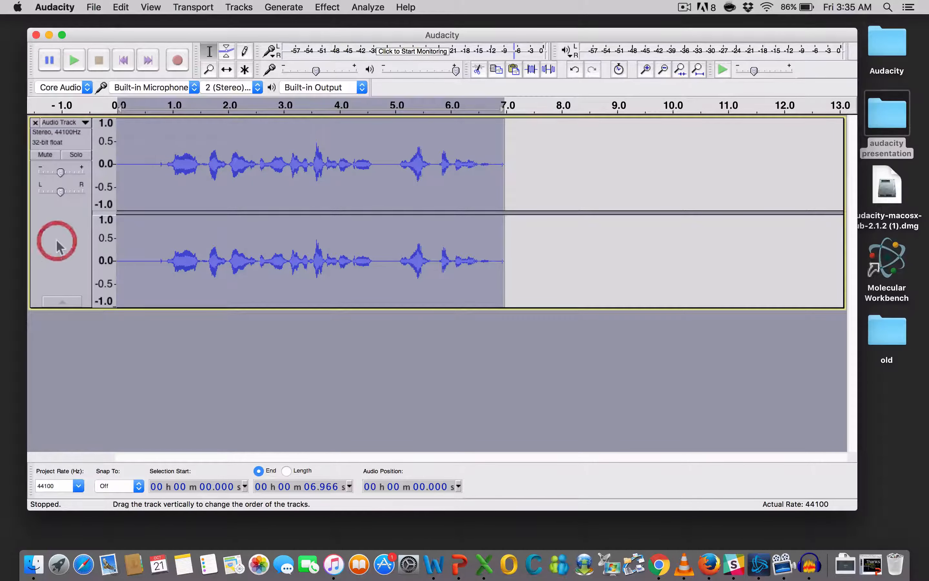
click(323, 9)
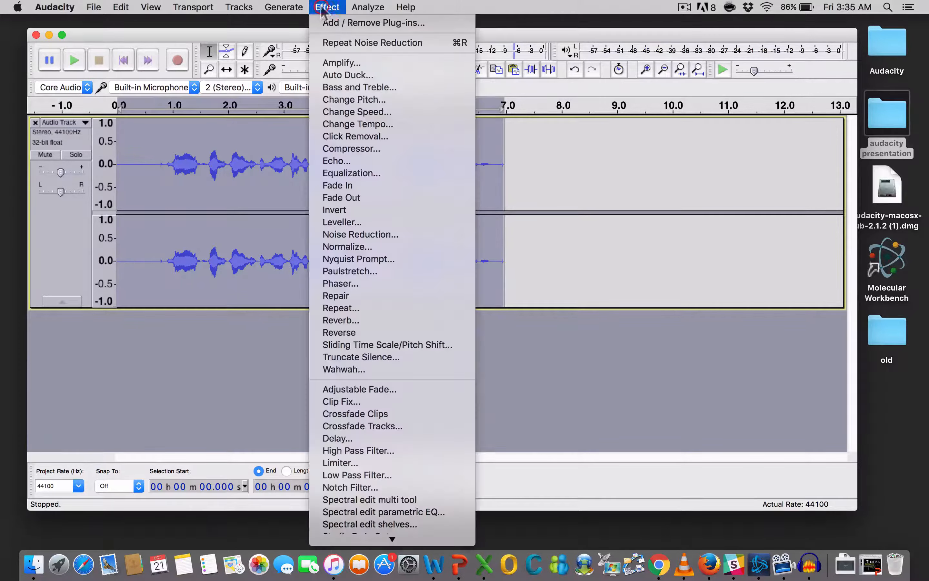
click(352, 236)
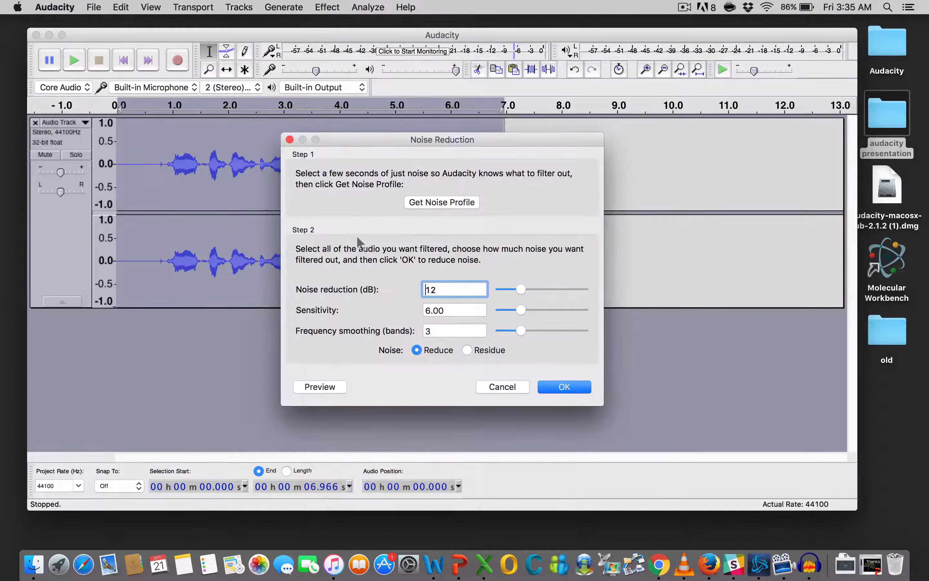
click(544, 386)
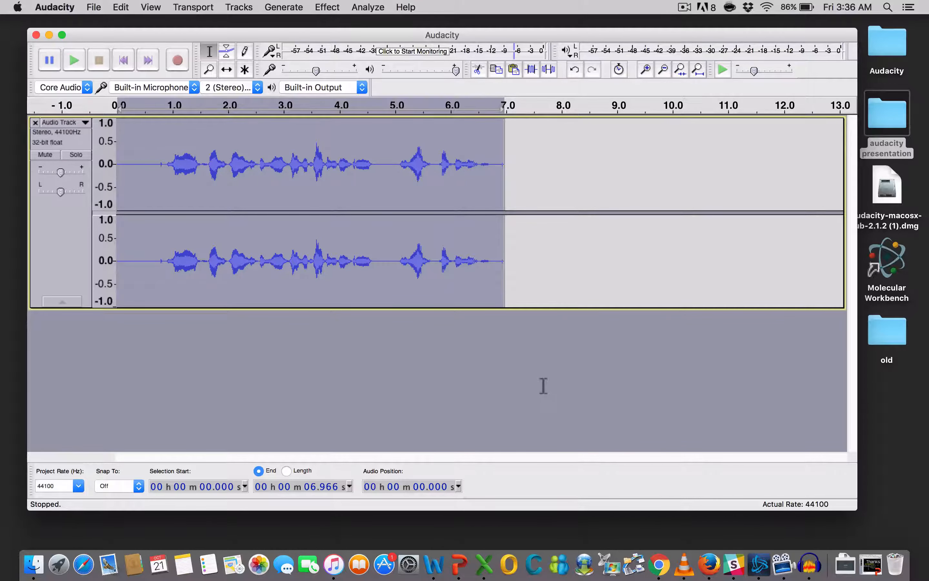
click(544, 385)
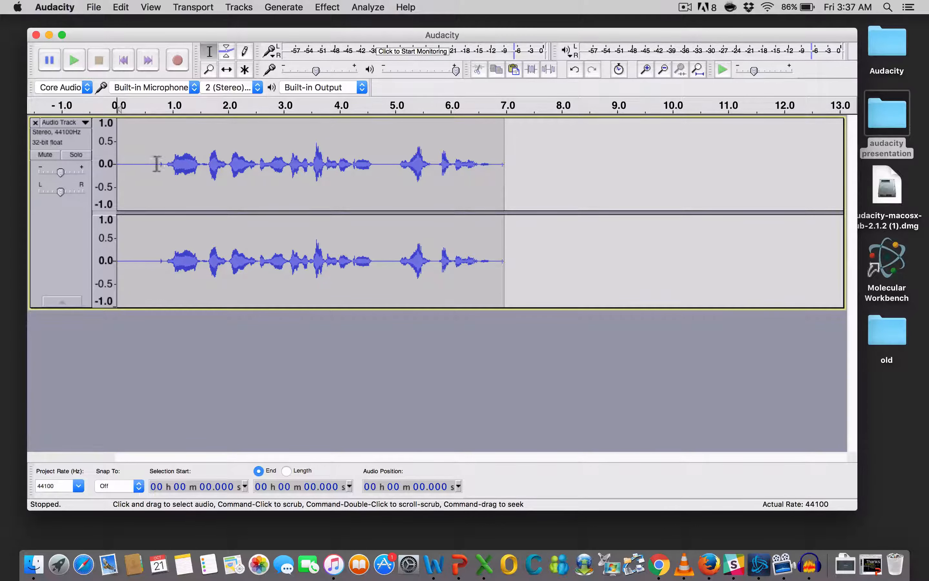
click(74, 60)
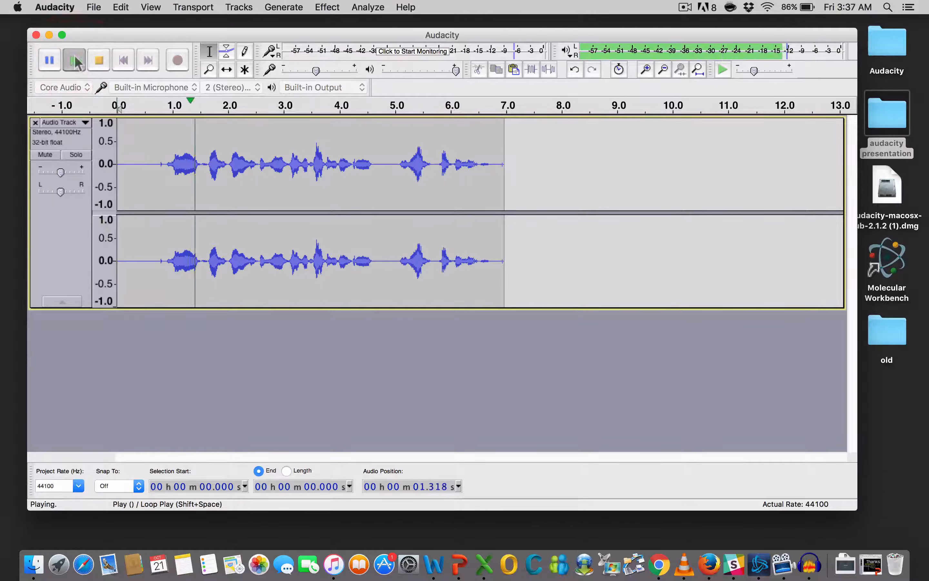
click(99, 60)
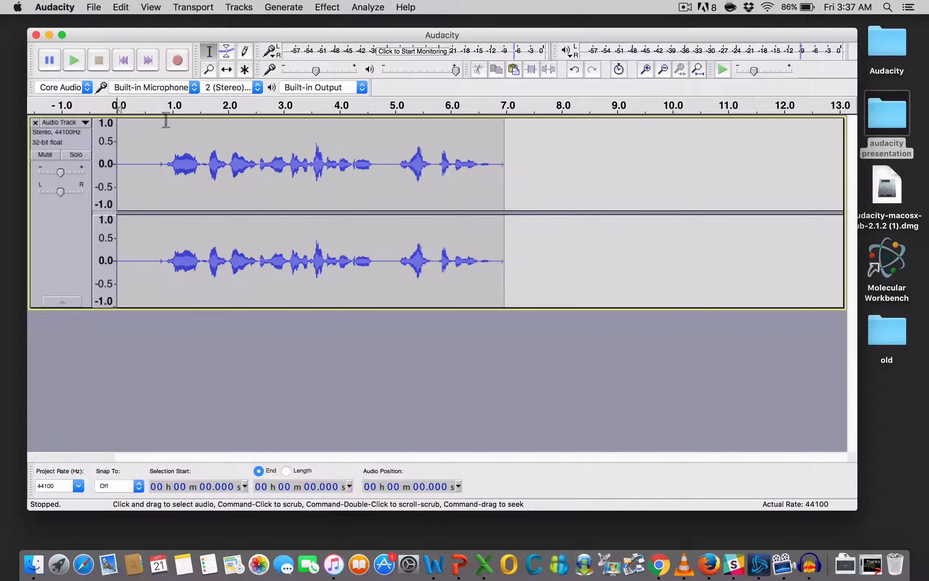
- Trim away the audio outside the spoken section from about 0.89 s to 6.72 s and clear the selection
drag(166, 120, 490, 133)
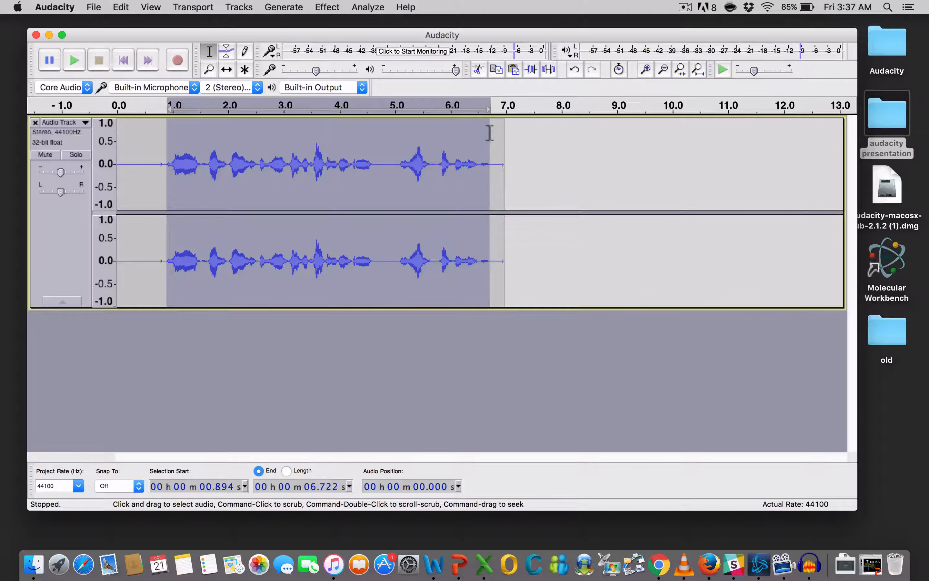
click(531, 75)
click(566, 160)
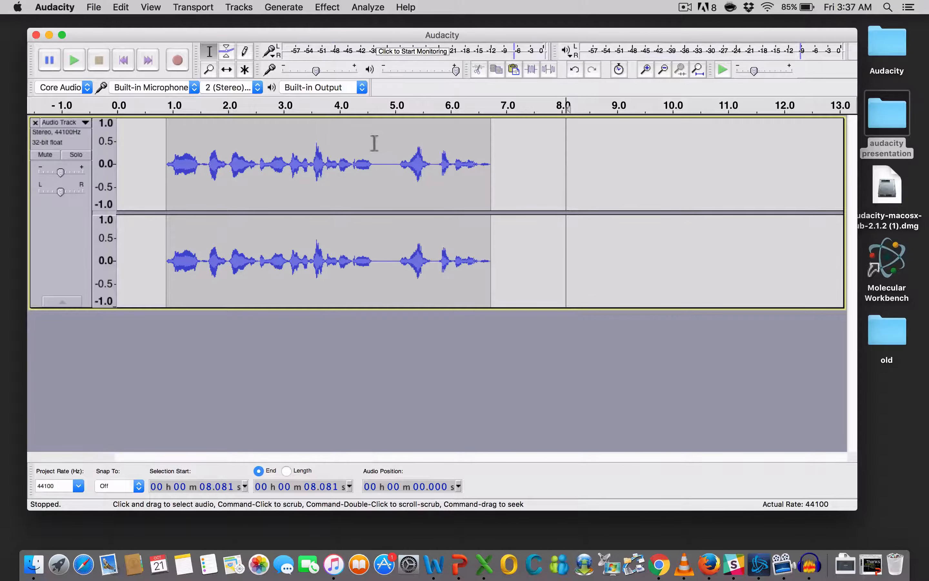
- Shift the trimmed clip back so it starts at 0 s, and play the track briefly from the beginning
click(227, 70)
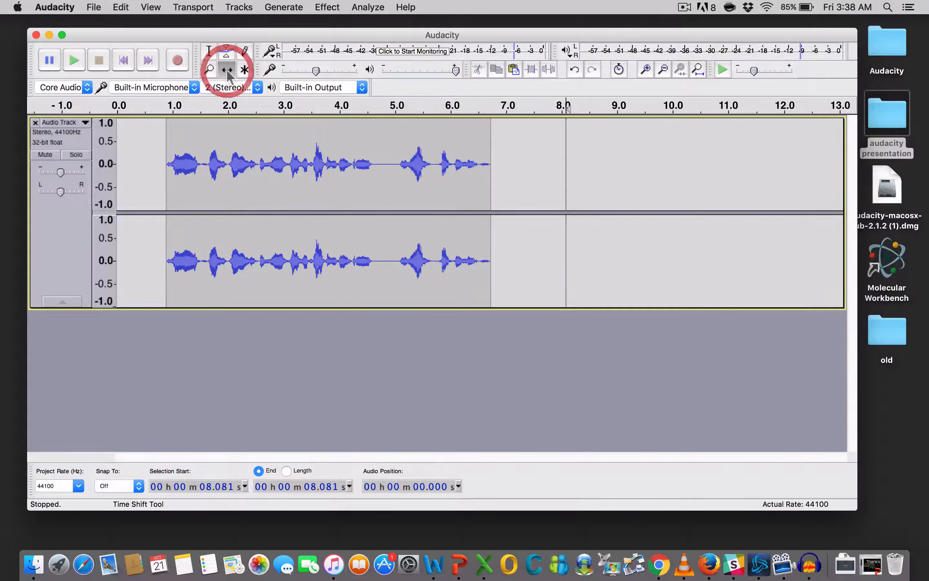
drag(241, 131, 191, 140)
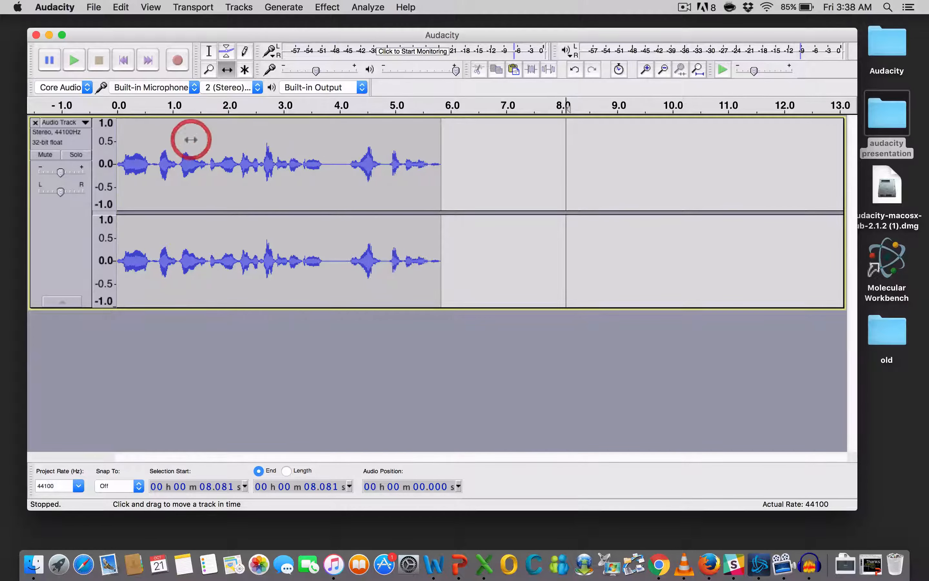
click(77, 59)
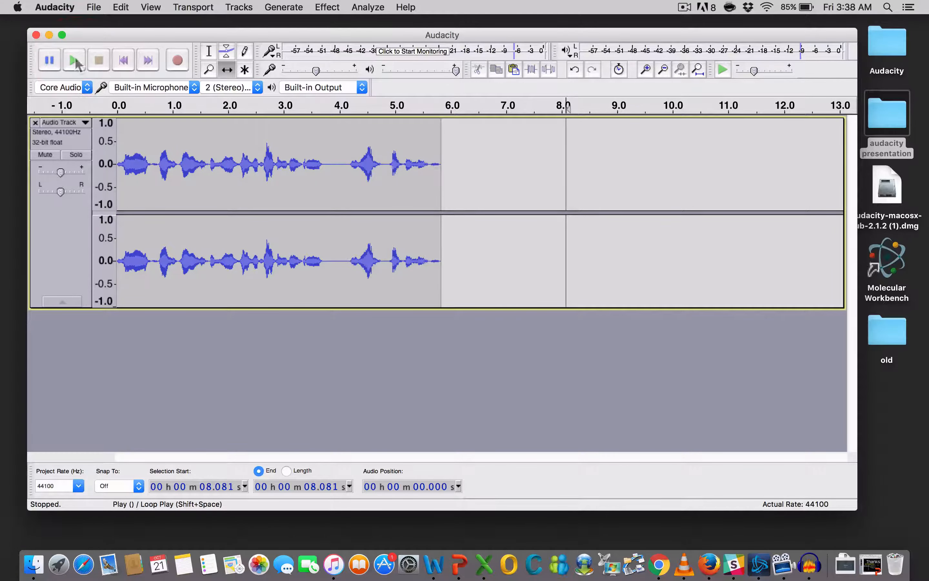
click(123, 60)
click(77, 61)
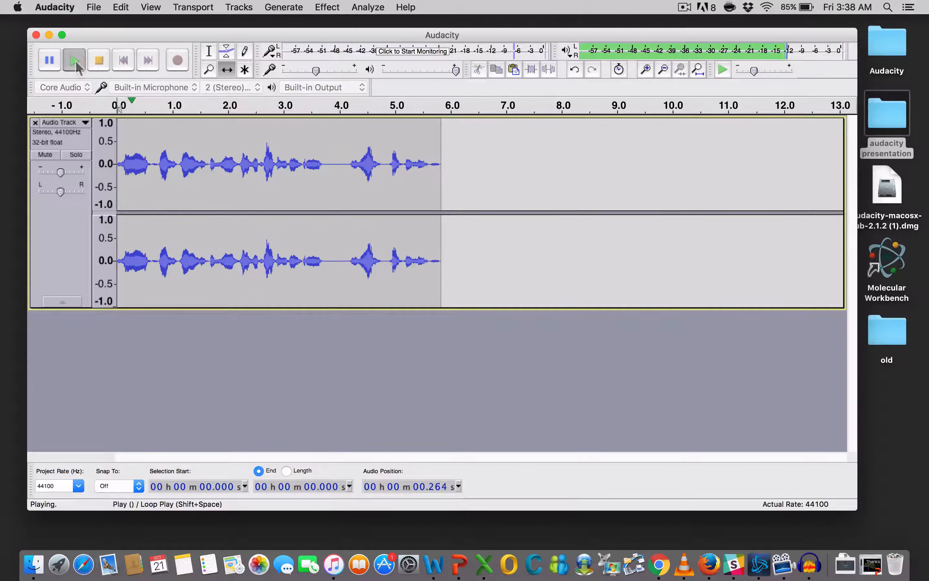
click(98, 60)
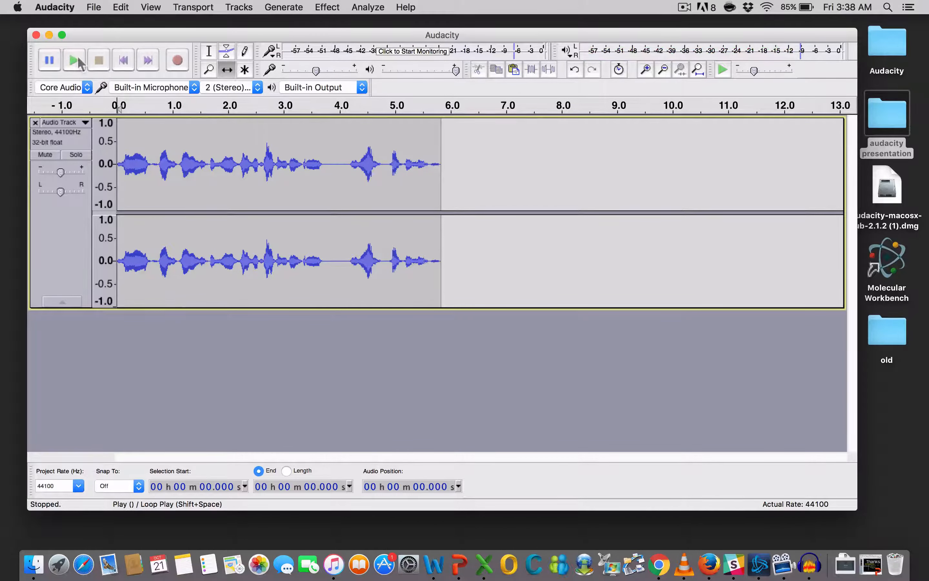
click(123, 62)
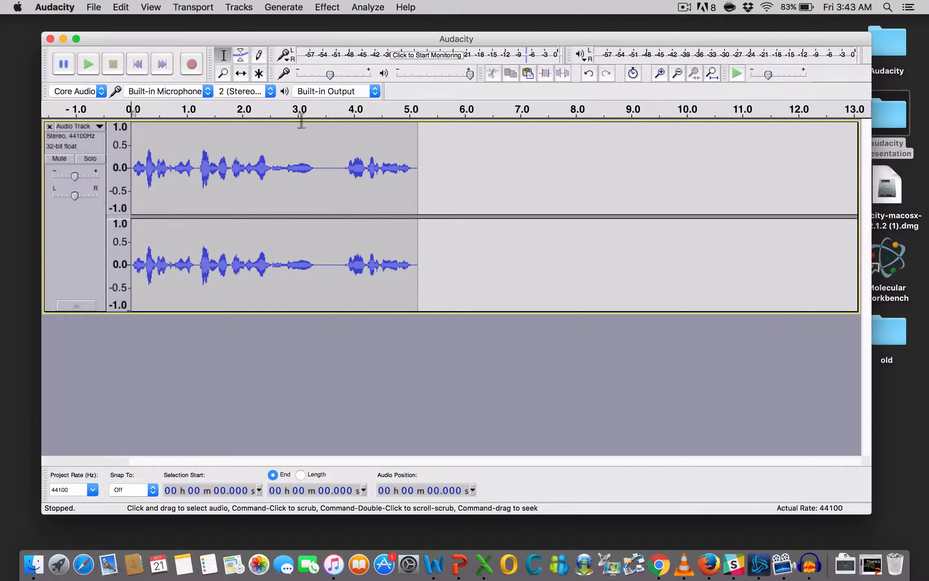
- Delete the silent gap between about 3.31 s and 3.98 s, and undo the deletion
click(223, 58)
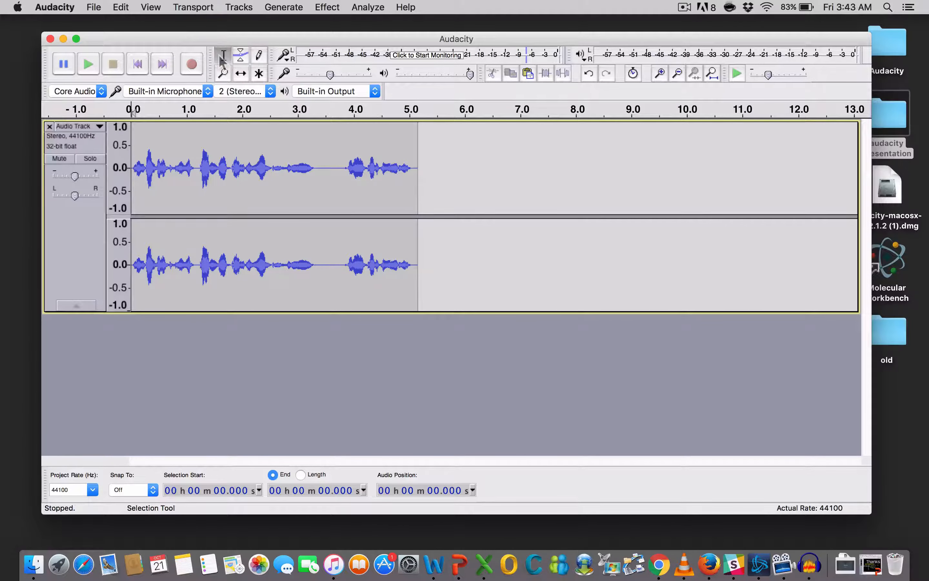
click(315, 125)
drag(315, 125, 352, 123)
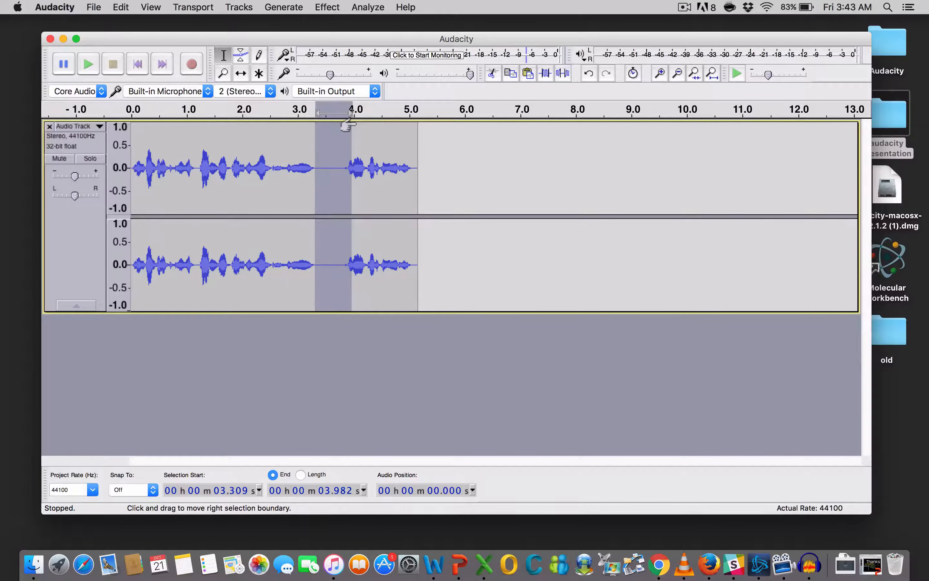
click(121, 7)
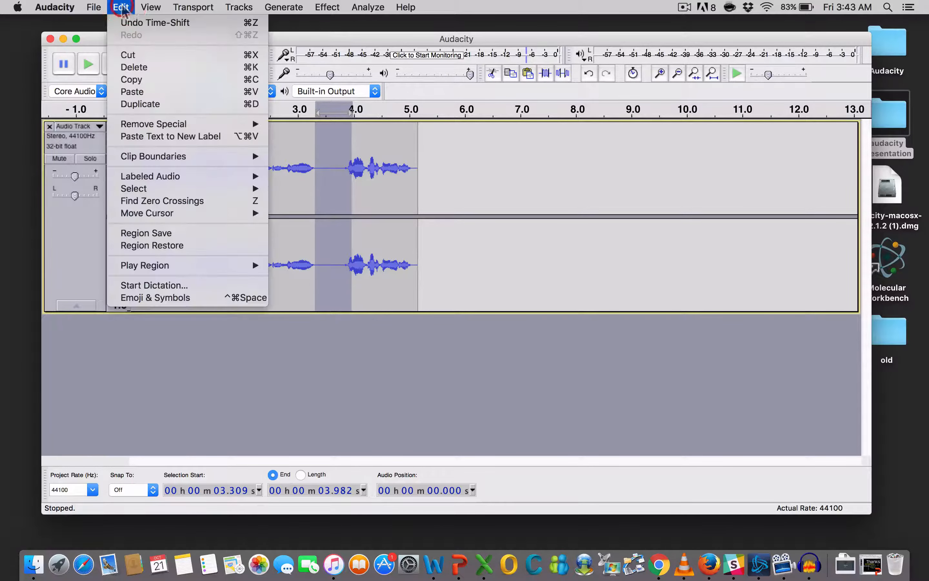
click(130, 66)
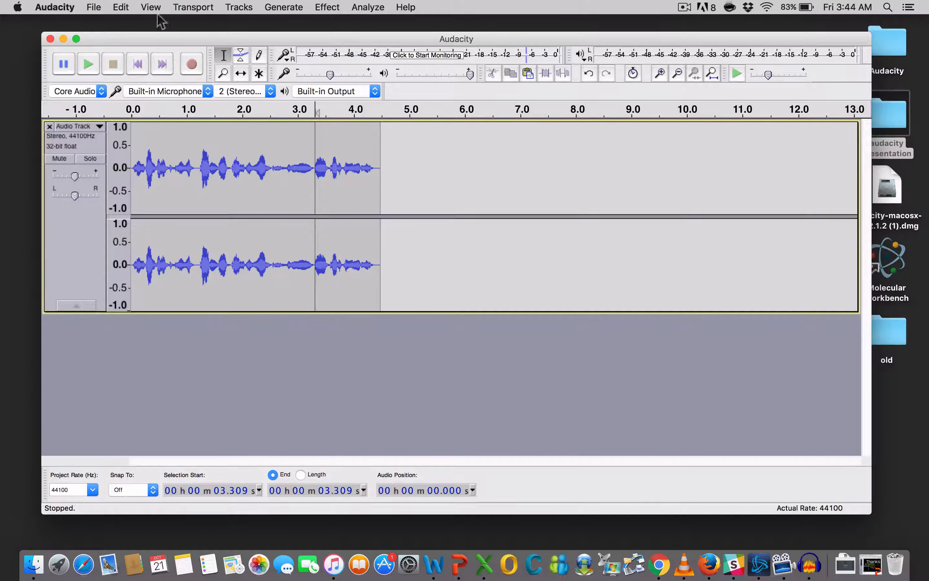
click(150, 8)
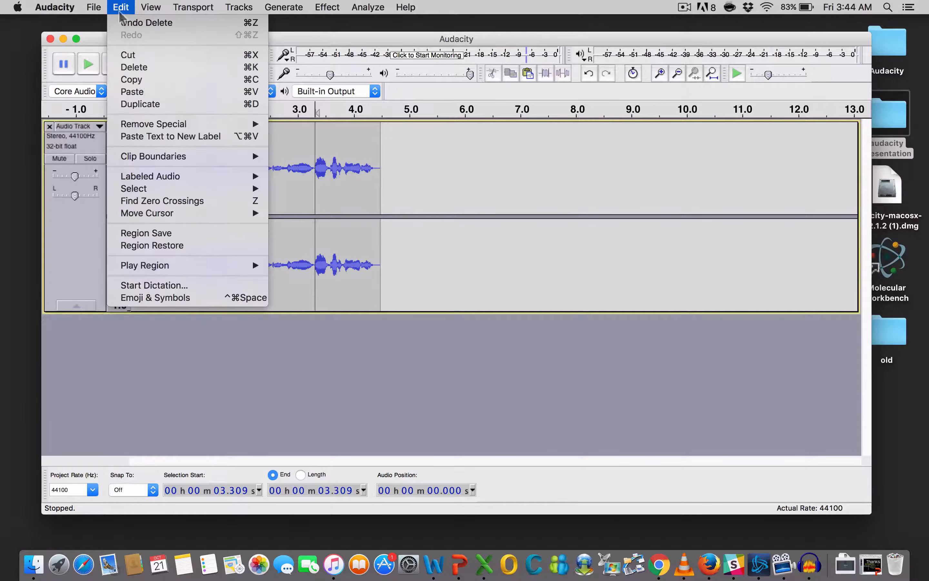
click(128, 24)
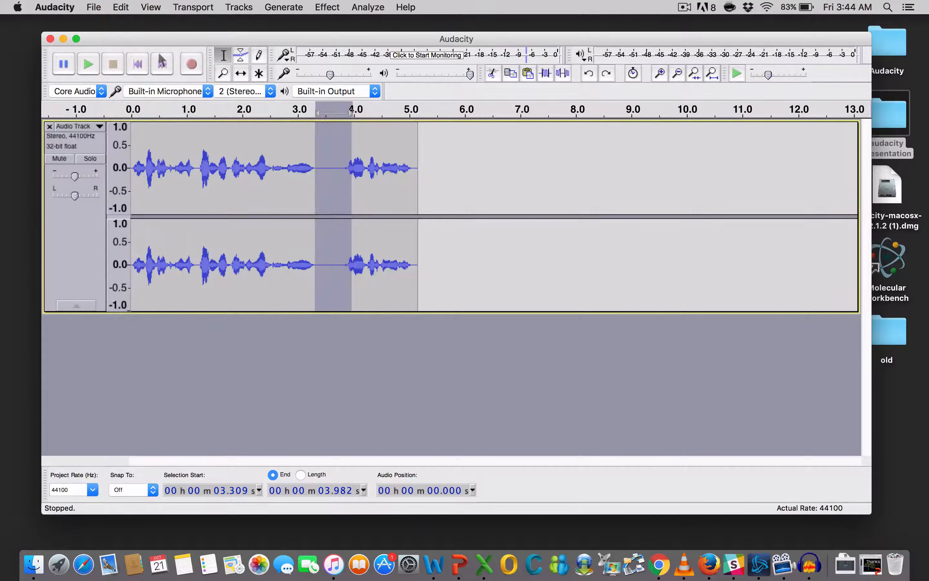
- Split Cut the audio from about 2.26 s to 3.18 s, leaving the gap in the track
click(249, 137)
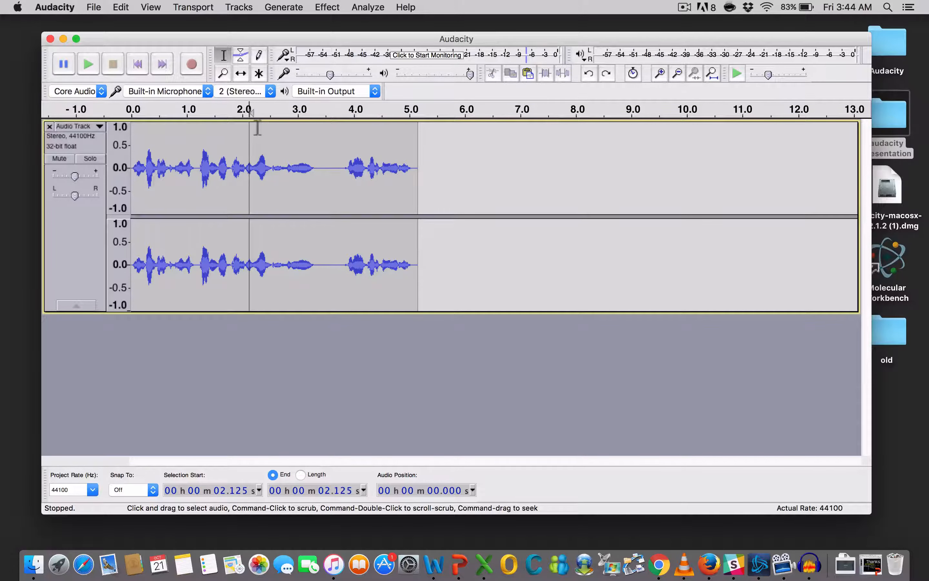
click(257, 127)
drag(257, 126, 307, 133)
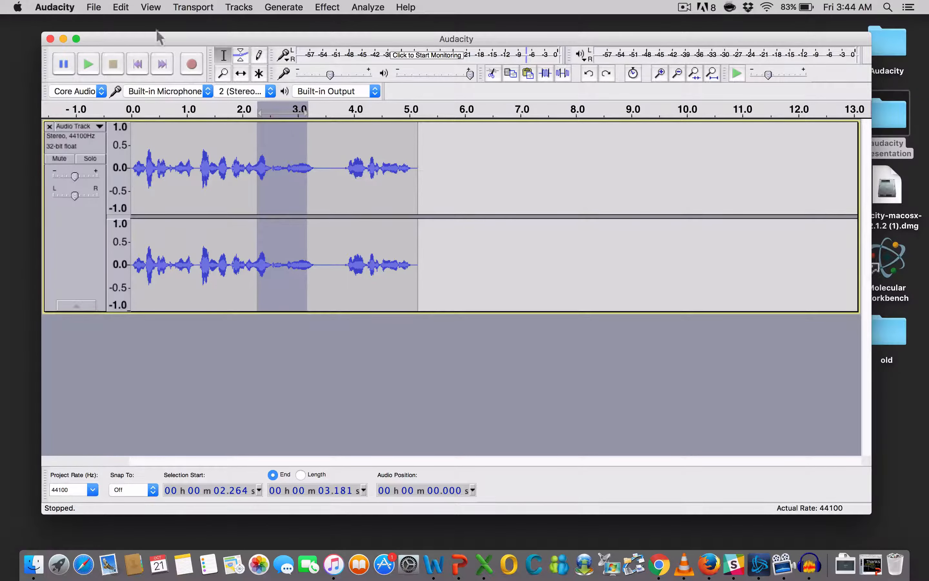
click(121, 8)
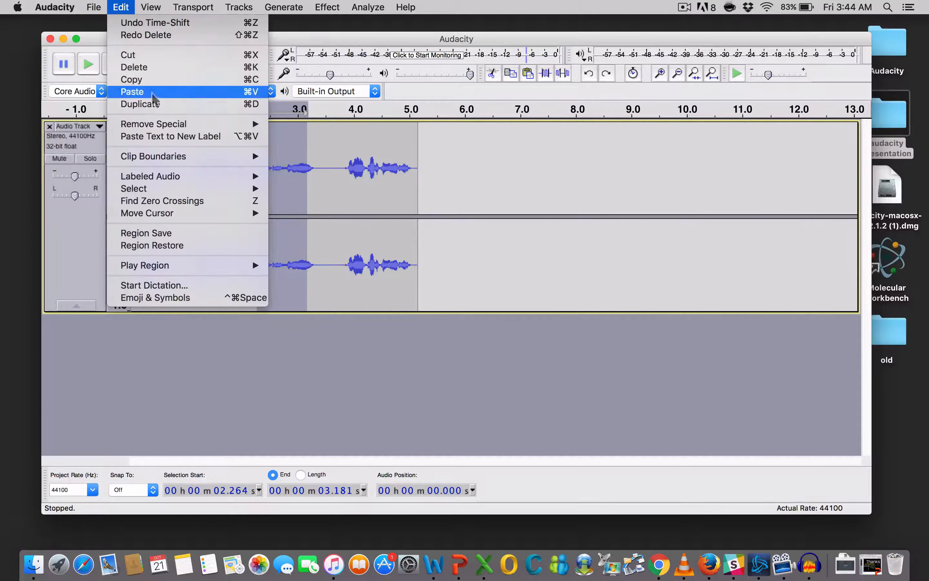
mouse_move(158, 129)
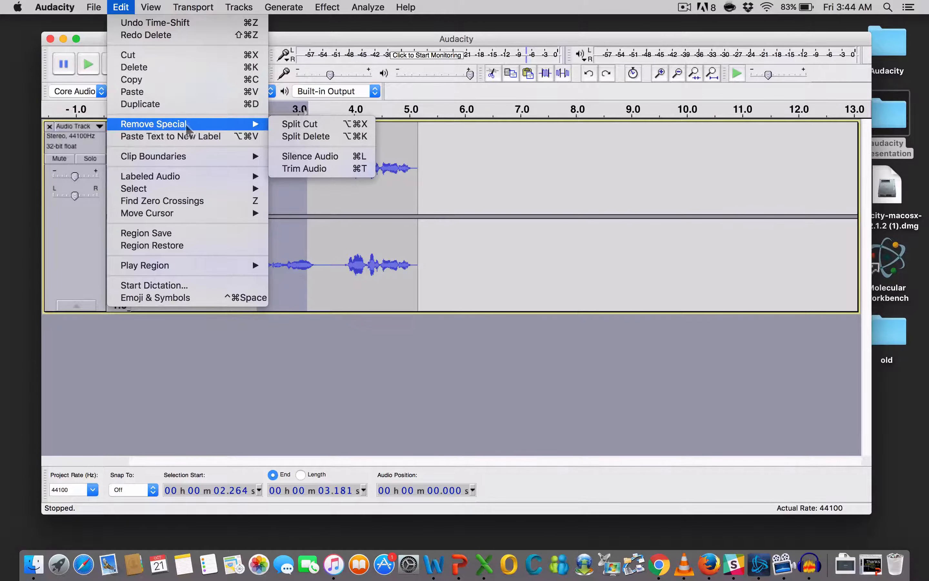
click(291, 128)
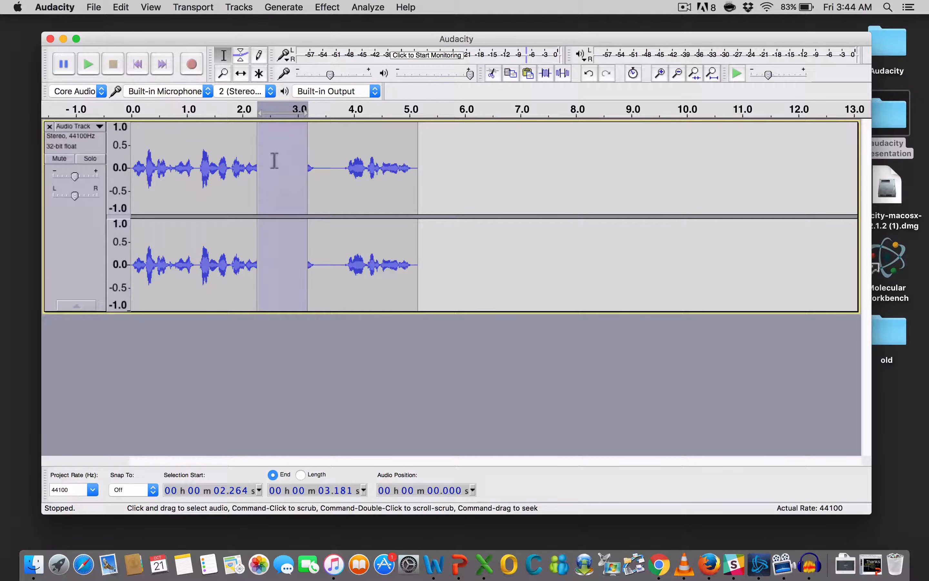
- Add a new stereo track and paste the cut audio into it
click(239, 9)
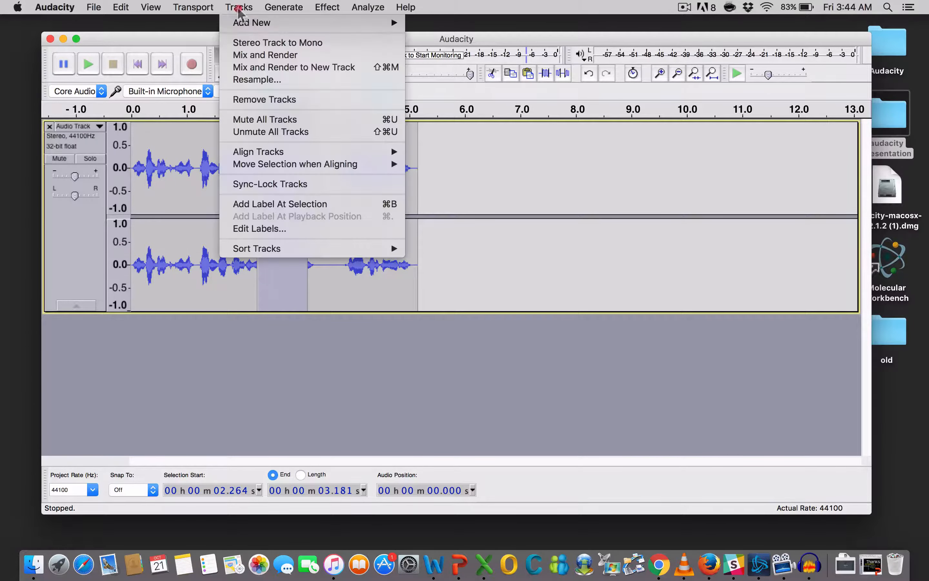
mouse_move(248, 24)
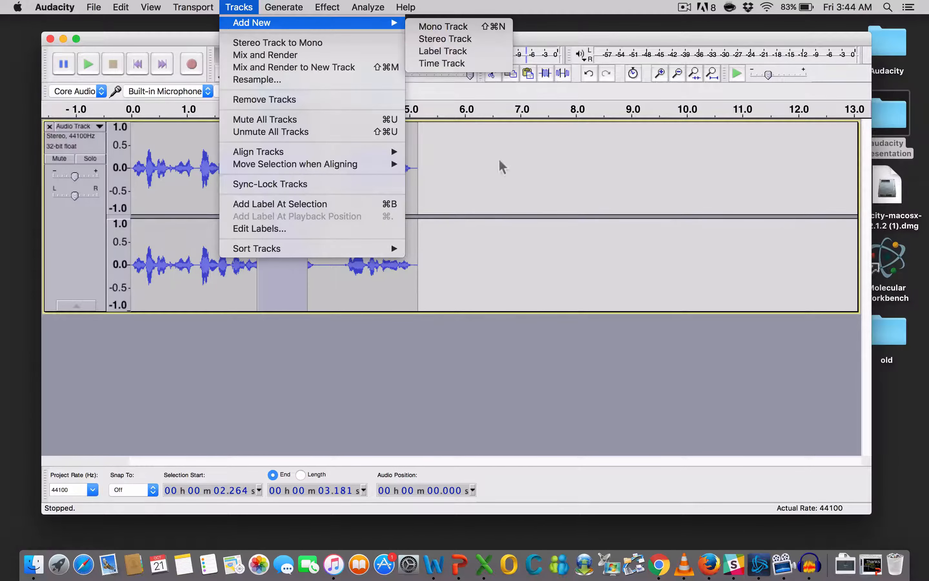
click(438, 39)
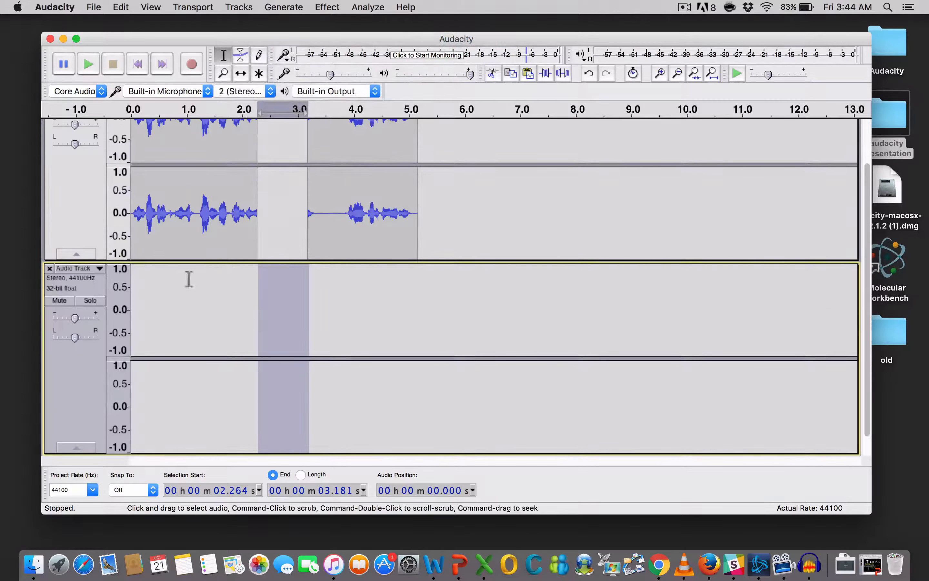
click(120, 7)
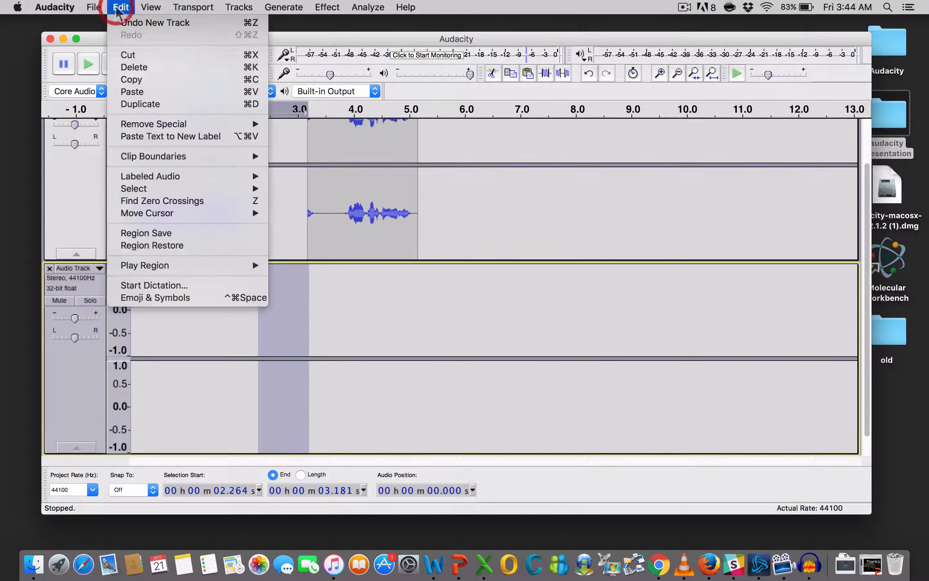
click(132, 92)
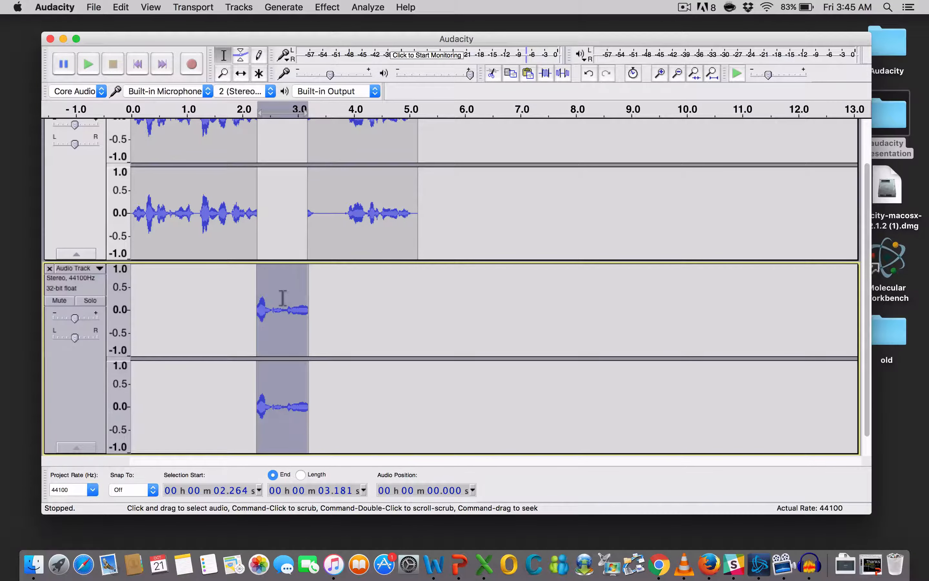
- Time-shift the pasted clip to about 5.16 s, where the first track's audio ends, and then back to 0 s
click(241, 74)
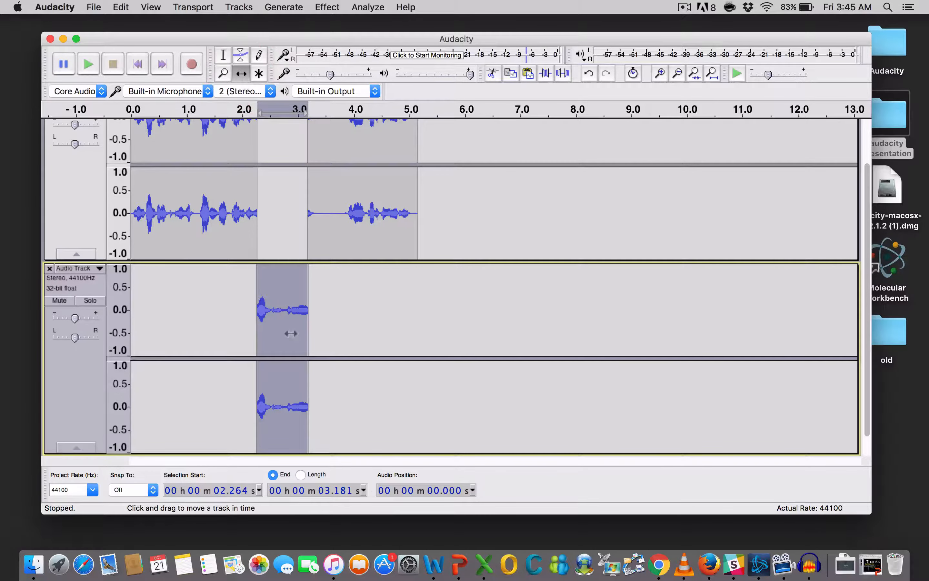
drag(338, 284, 438, 286)
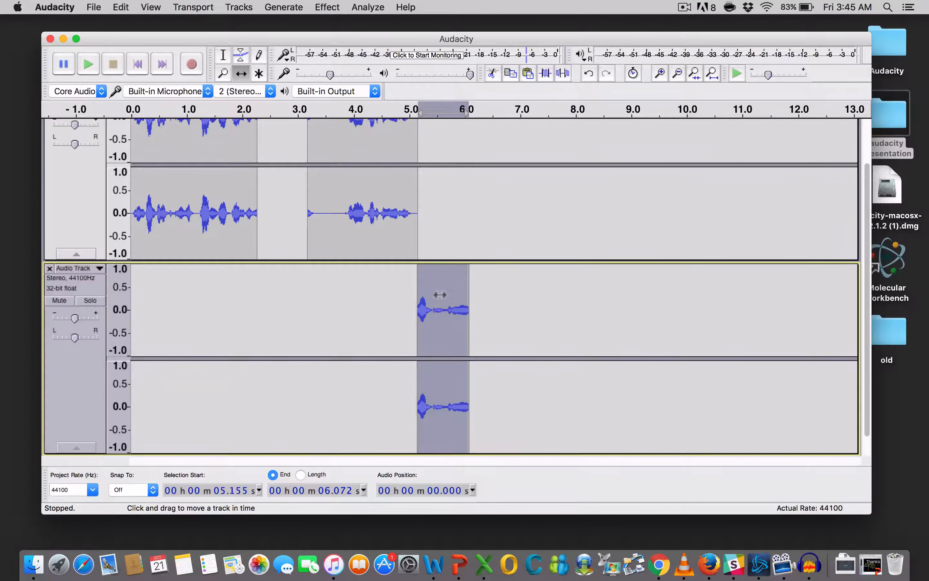
drag(435, 296, 155, 279)
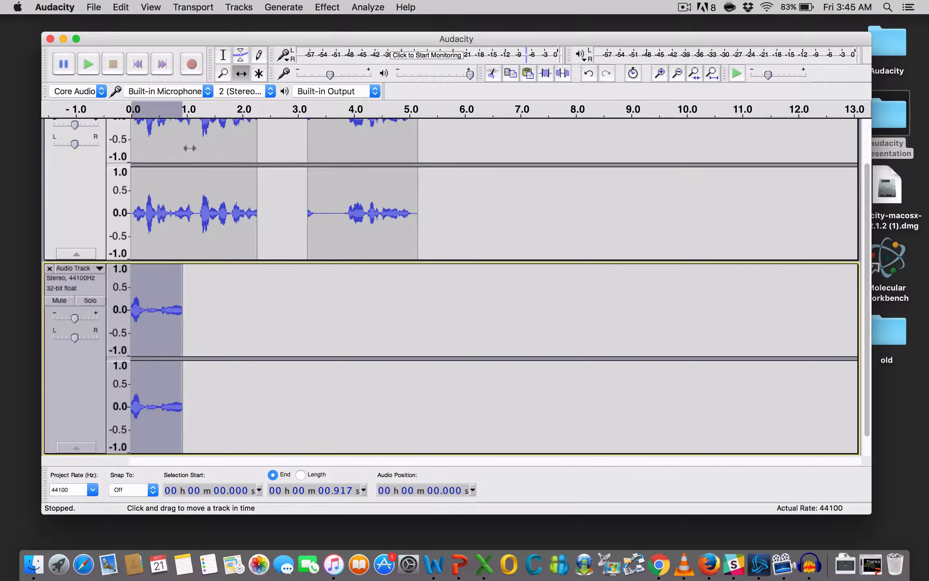
- Shift the upper track's first clip to begin at about 0.92 s, where the pasted clip ends, and its second clip directly behind the first
drag(196, 148, 226, 146)
drag(348, 139, 442, 147)
drag(216, 128, 233, 130)
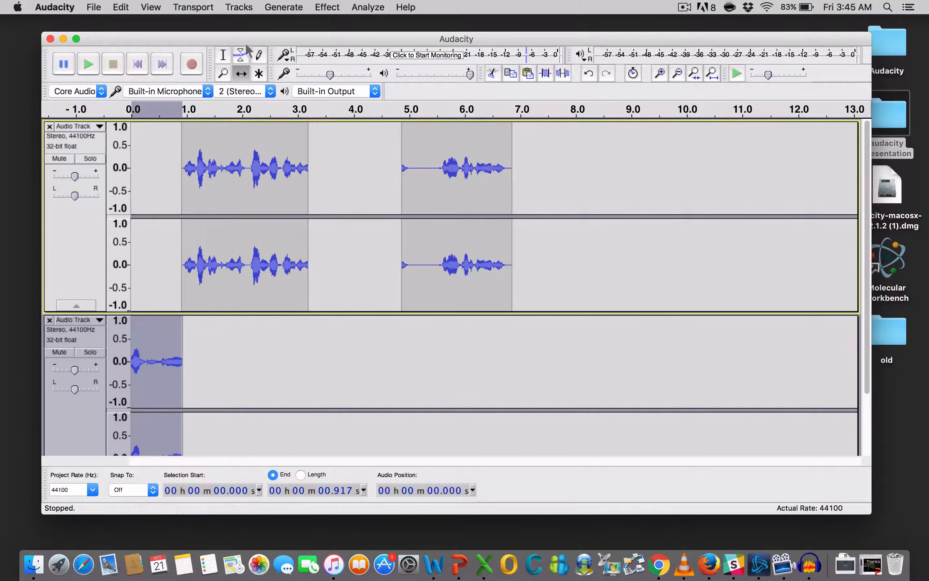
drag(421, 135, 331, 146)
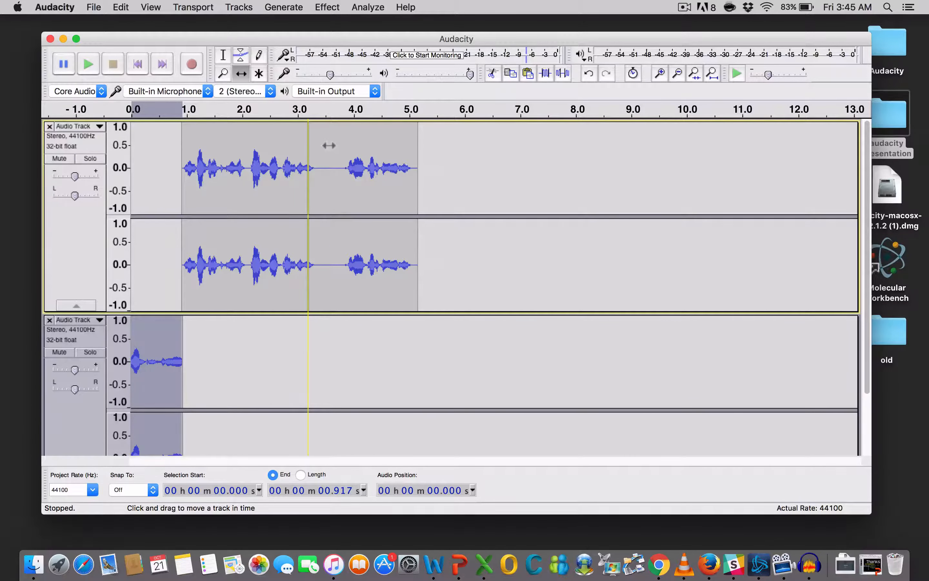
click(325, 142)
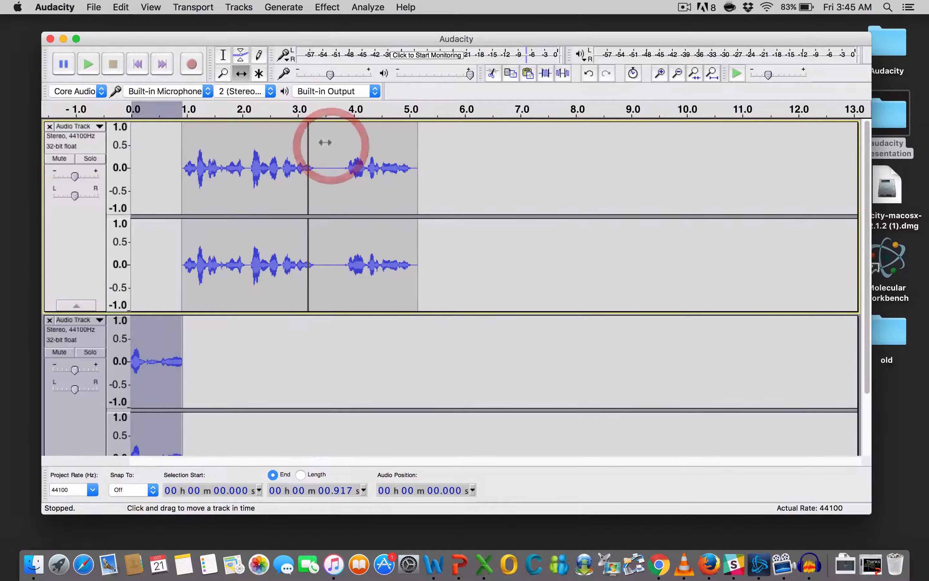
click(466, 160)
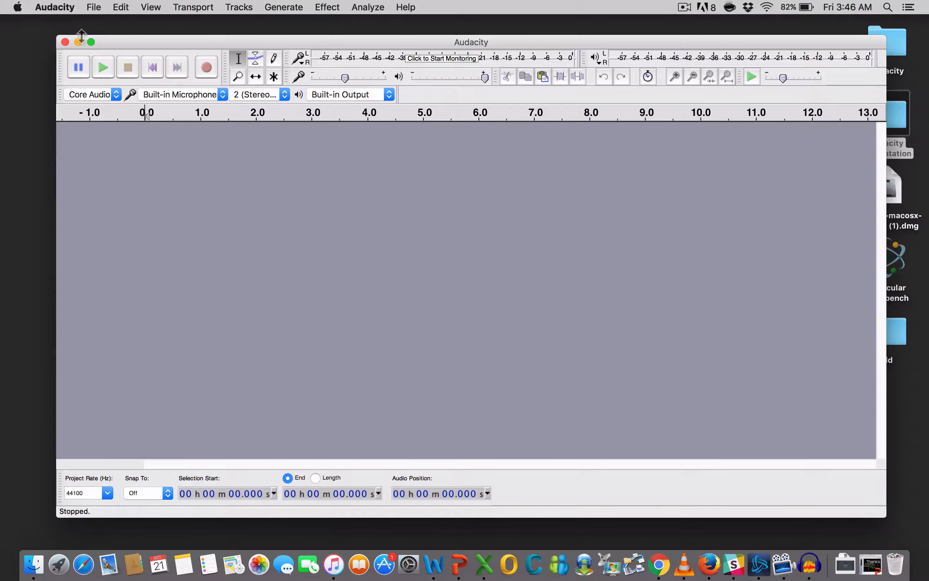
- Import kids playing.mp3 from the Background Sounds folder into the empty project and start playing it
click(93, 8)
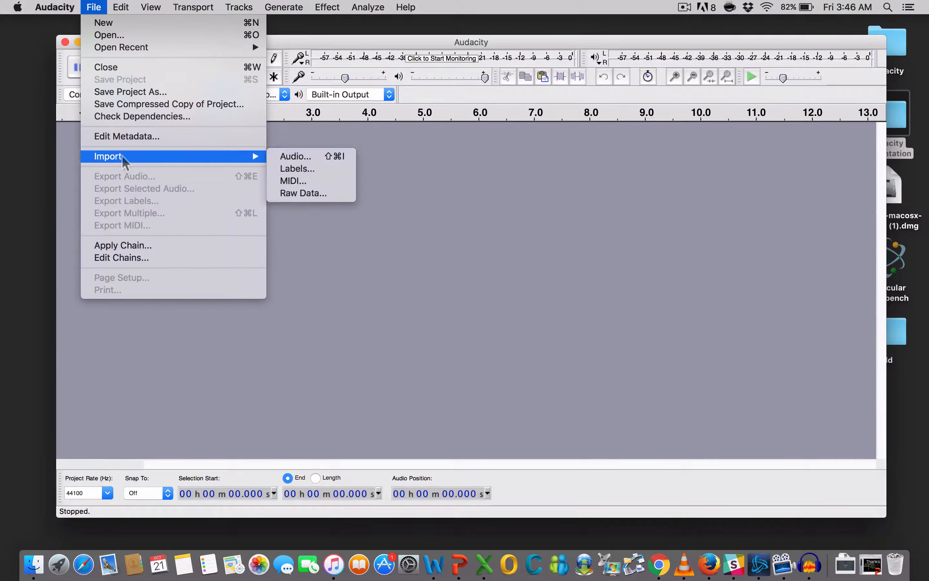
mouse_move(255, 161)
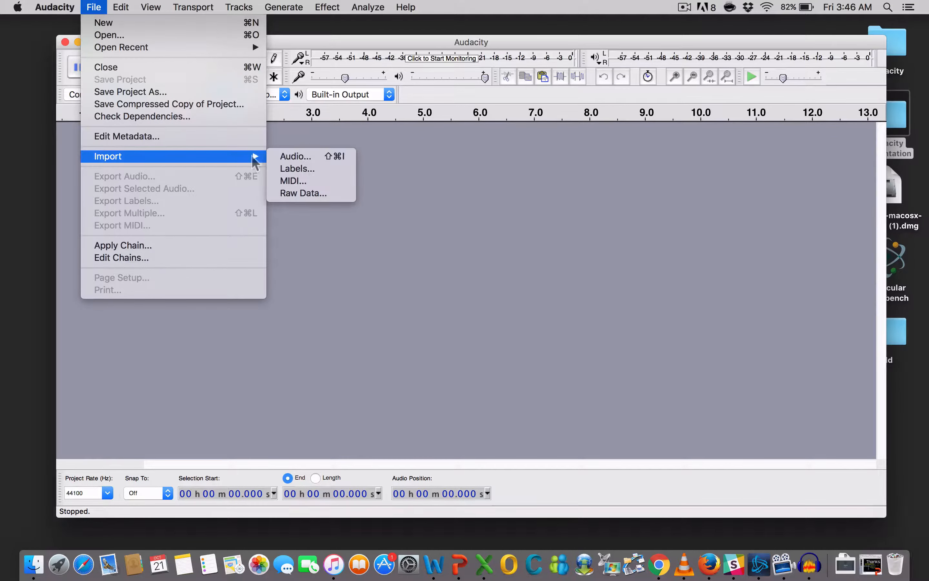
click(295, 157)
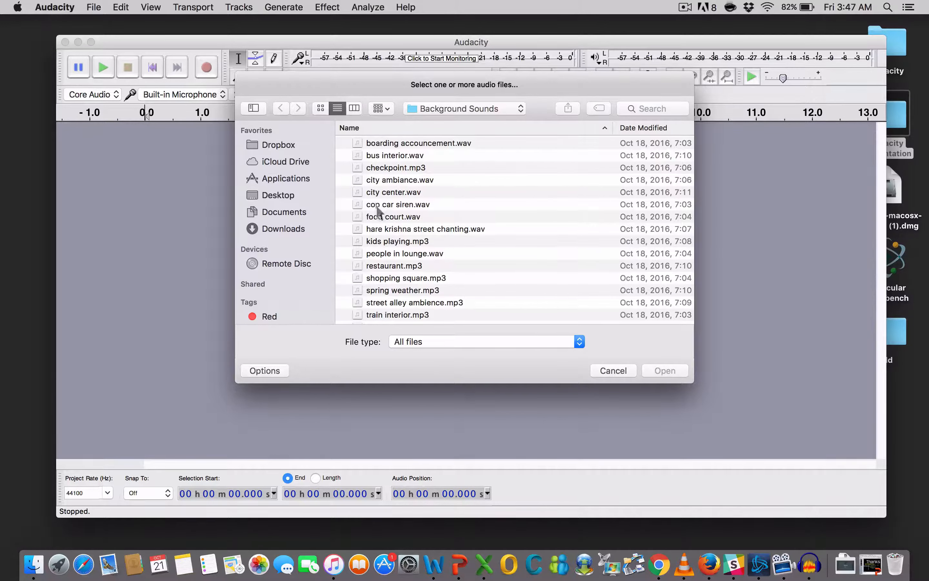
click(380, 242)
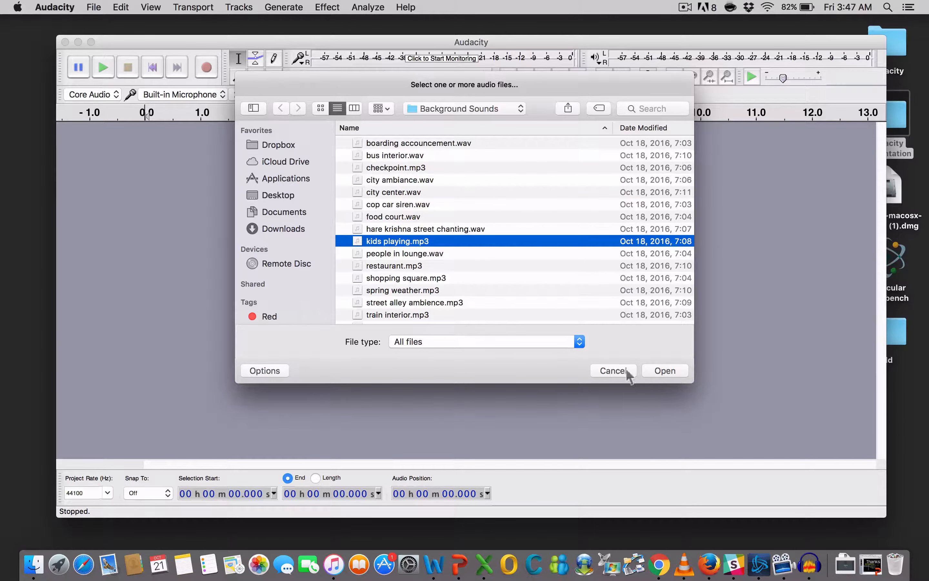
click(664, 371)
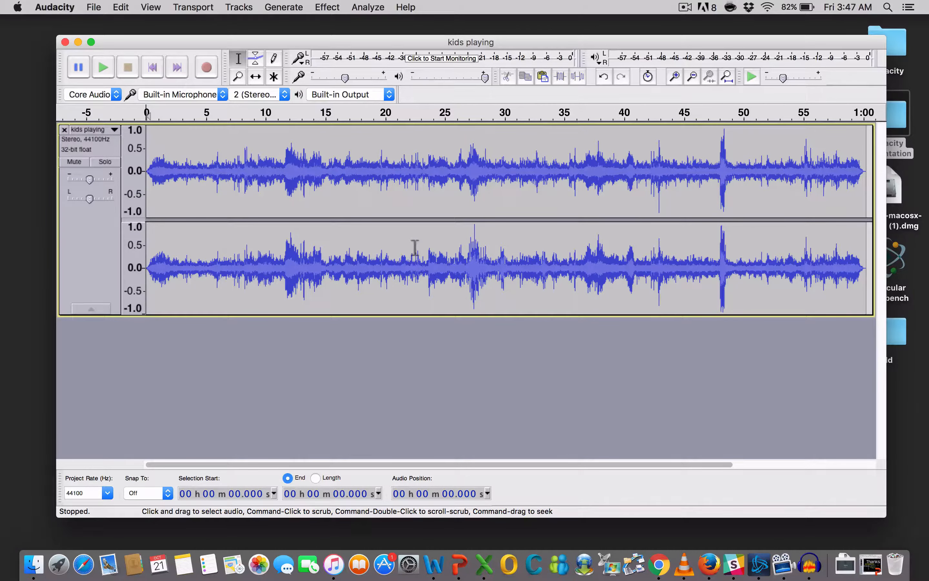
click(102, 69)
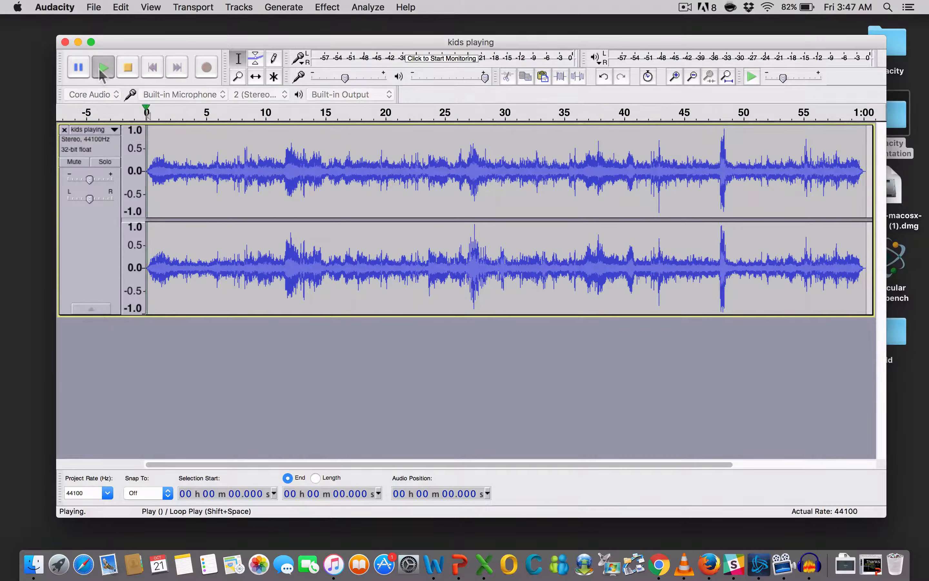
- Stop playback and import cop car siren.wav from the Background Sounds folder, making a copy of the file before editing
click(129, 69)
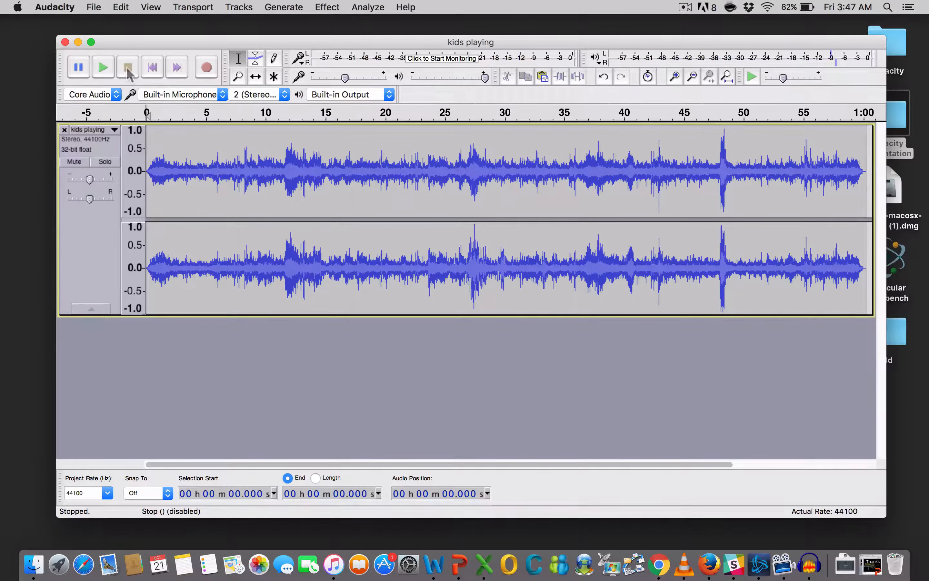
click(94, 7)
mouse_move(118, 158)
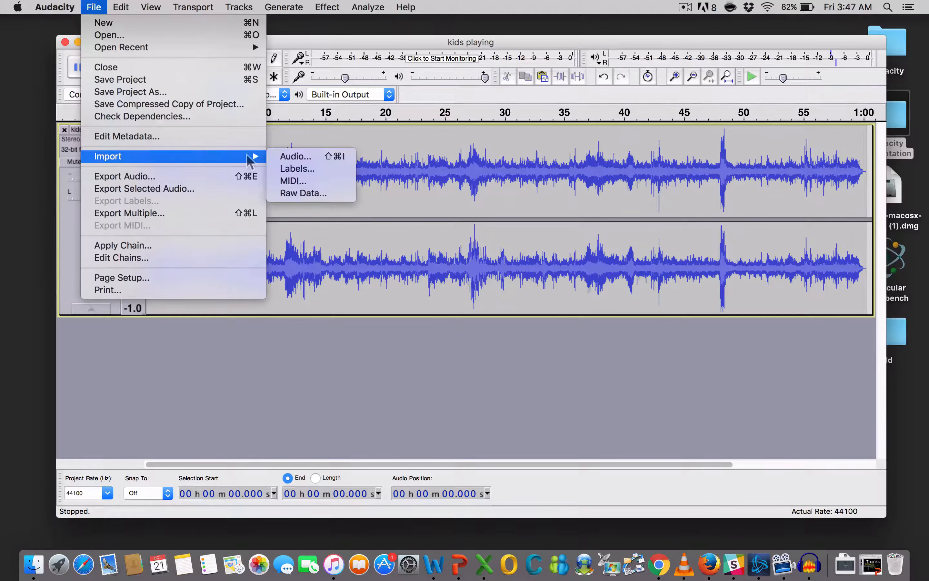
click(287, 157)
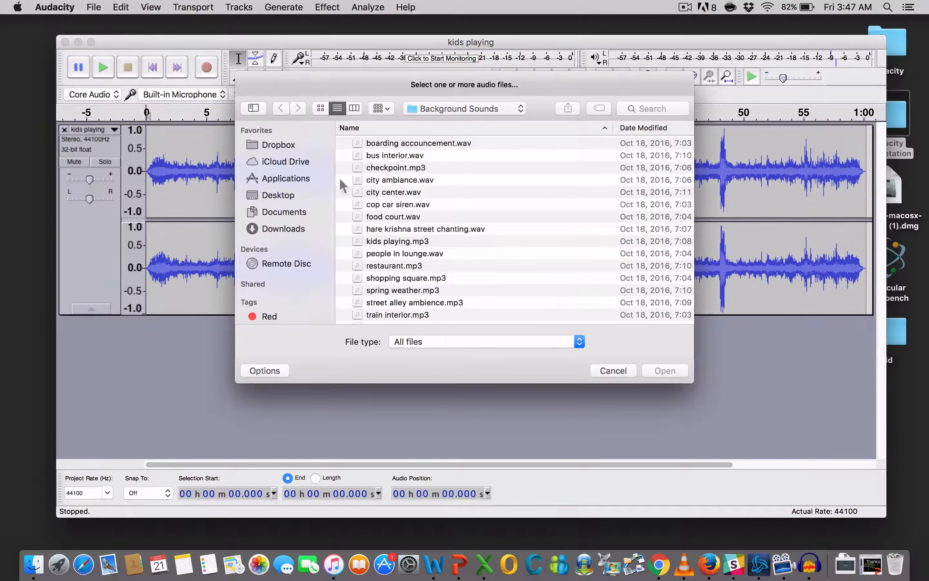
click(370, 204)
click(656, 371)
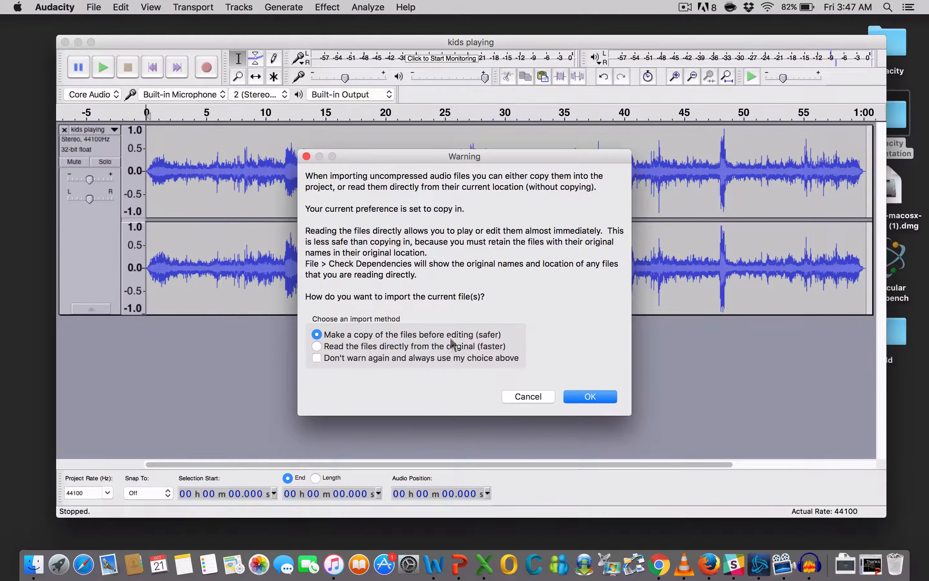
click(576, 398)
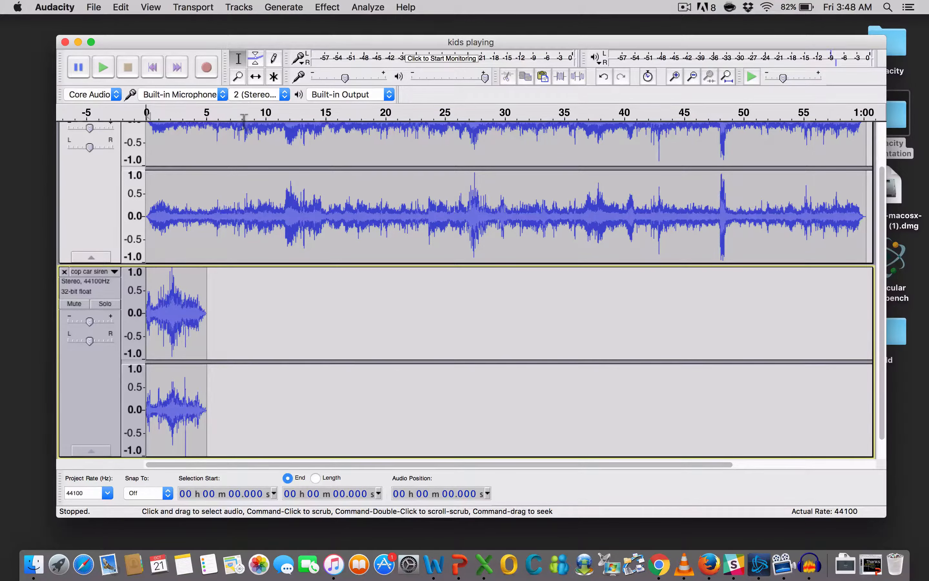
- Time-shift the cop car siren clip to start at about 7.7 s and play the two tracks together past the siren
click(254, 78)
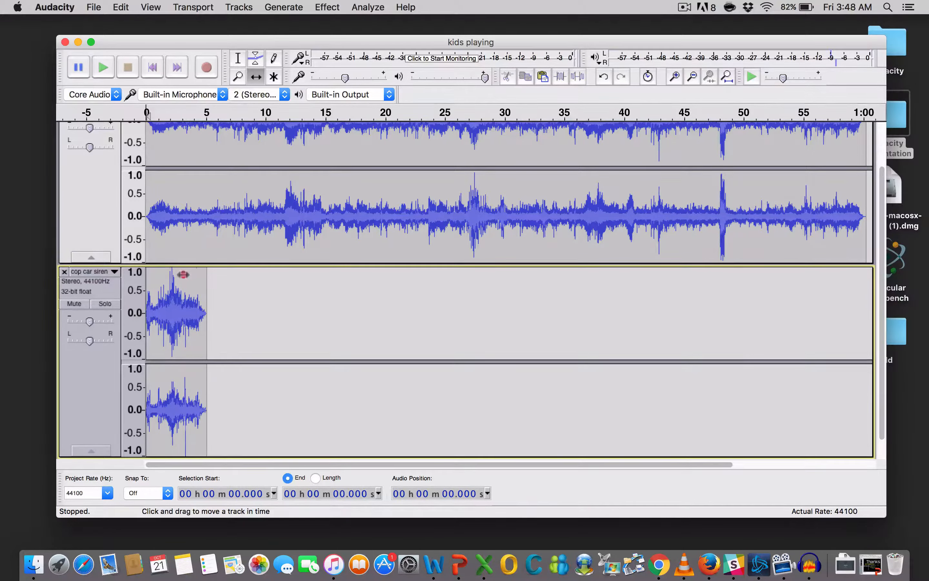
drag(184, 274, 276, 281)
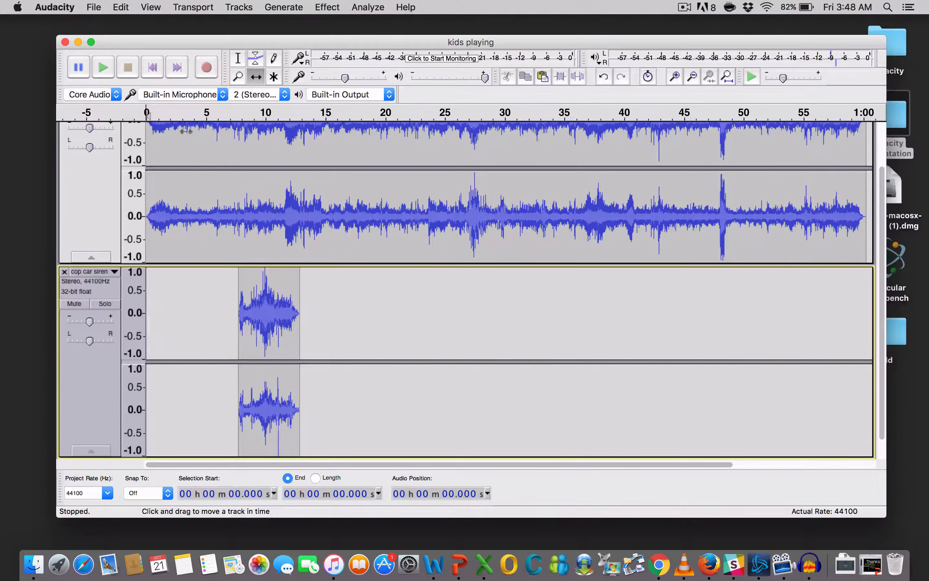
click(103, 68)
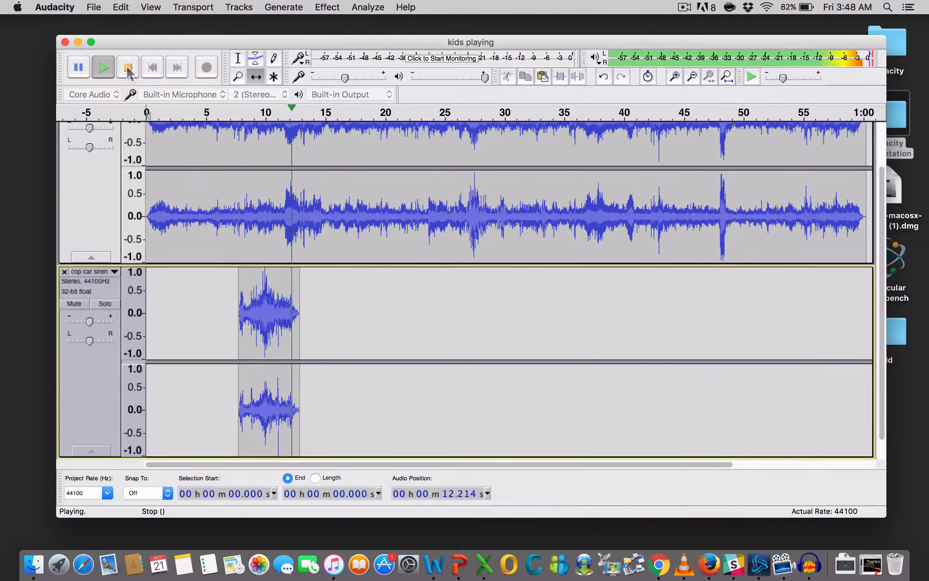
click(128, 68)
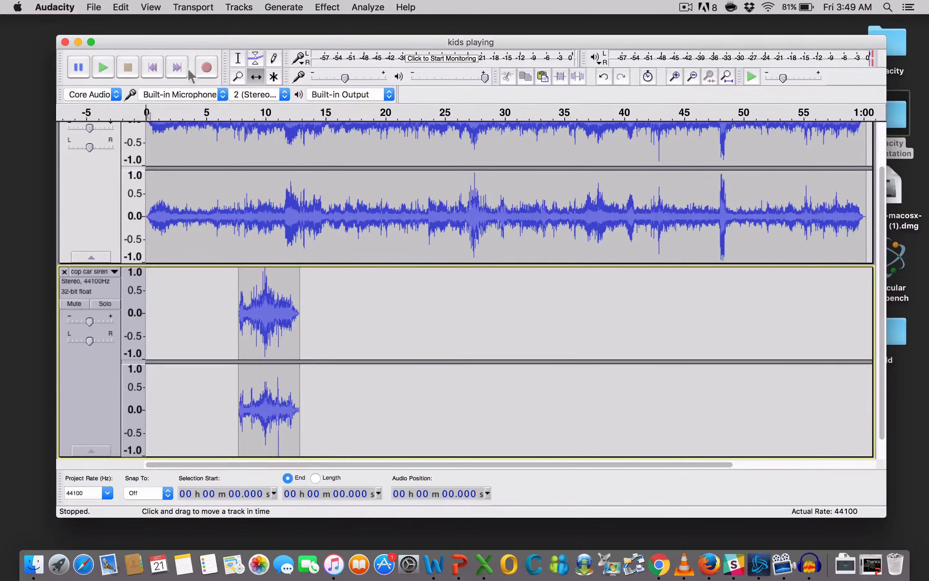
- Examine the file types offered for exporting the audio, and leave the export without saving
click(96, 7)
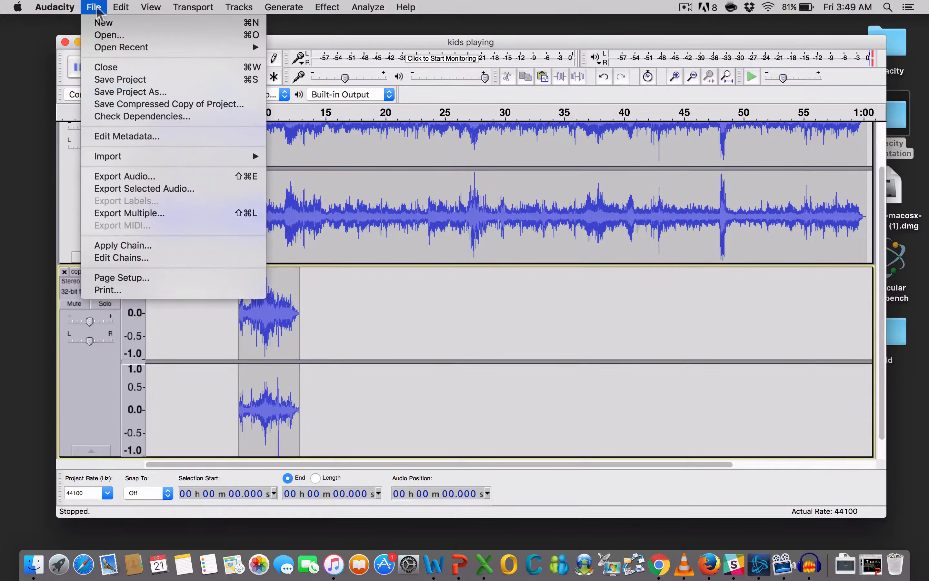
click(130, 177)
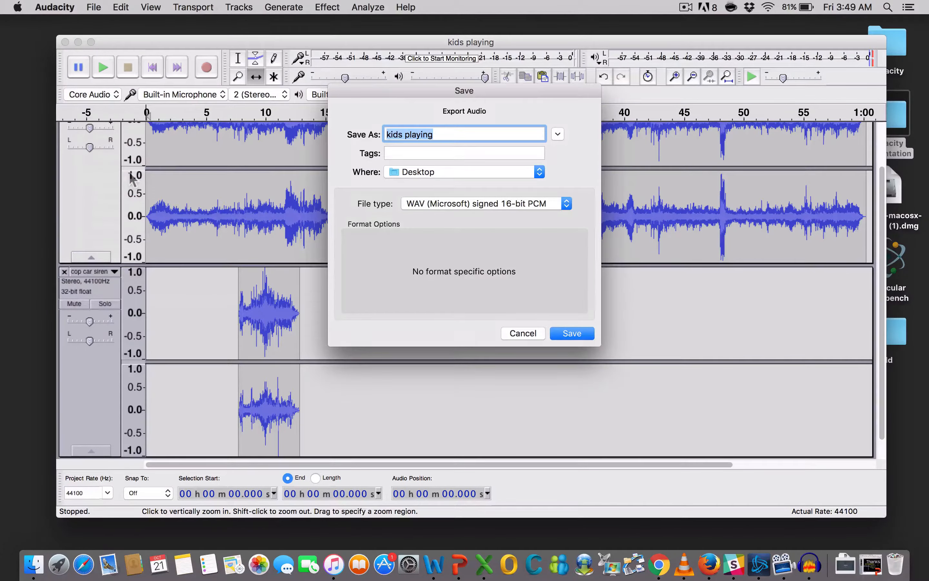
click(568, 204)
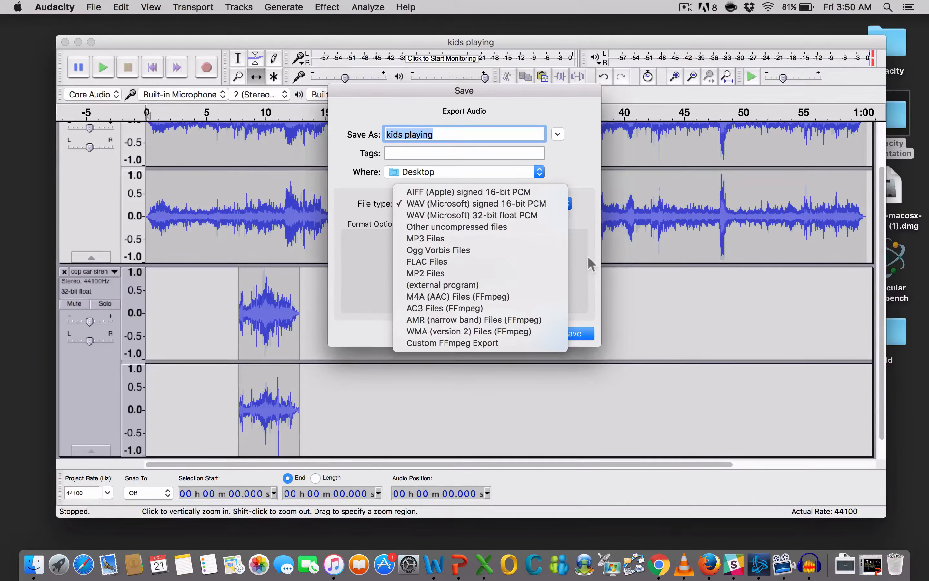
click(576, 263)
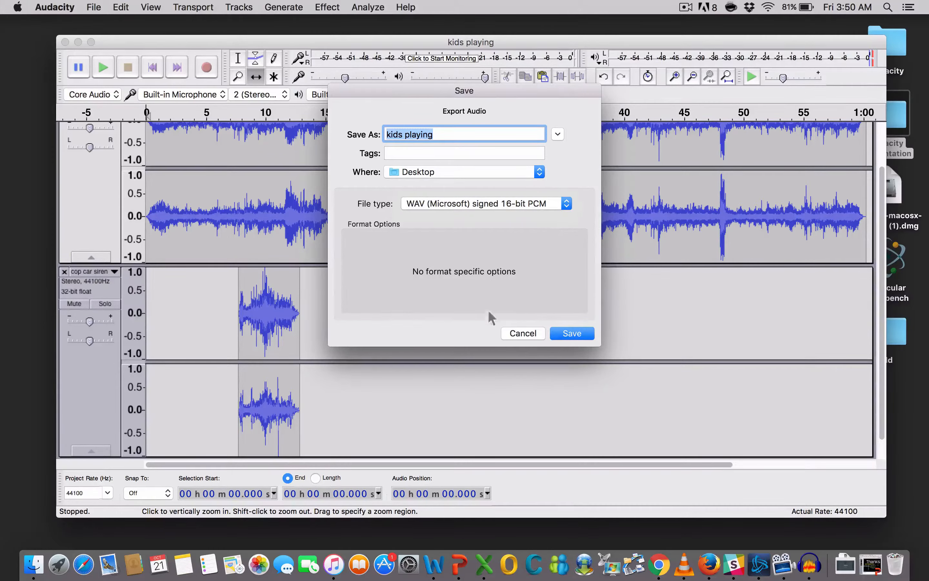
click(517, 335)
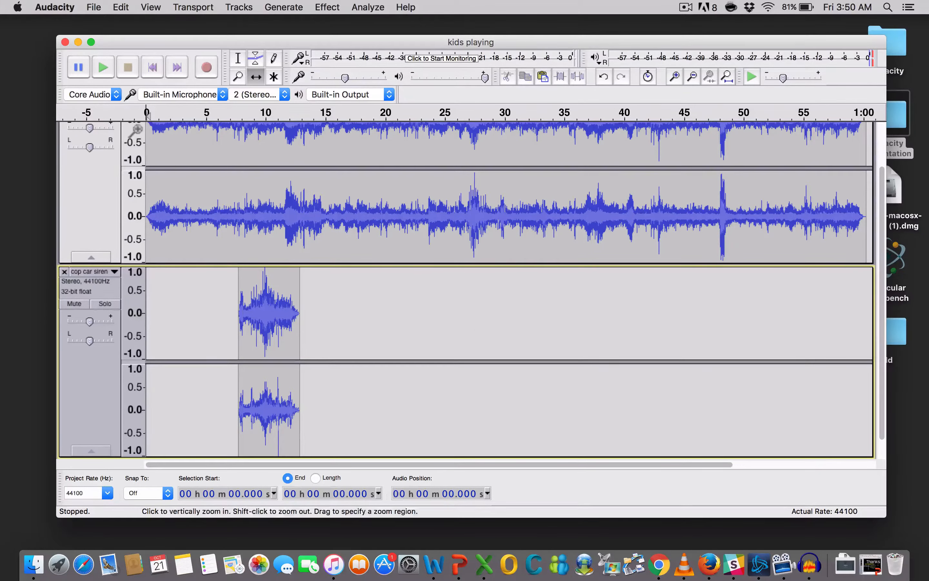
- Start saving the work as an Audacity project
click(95, 10)
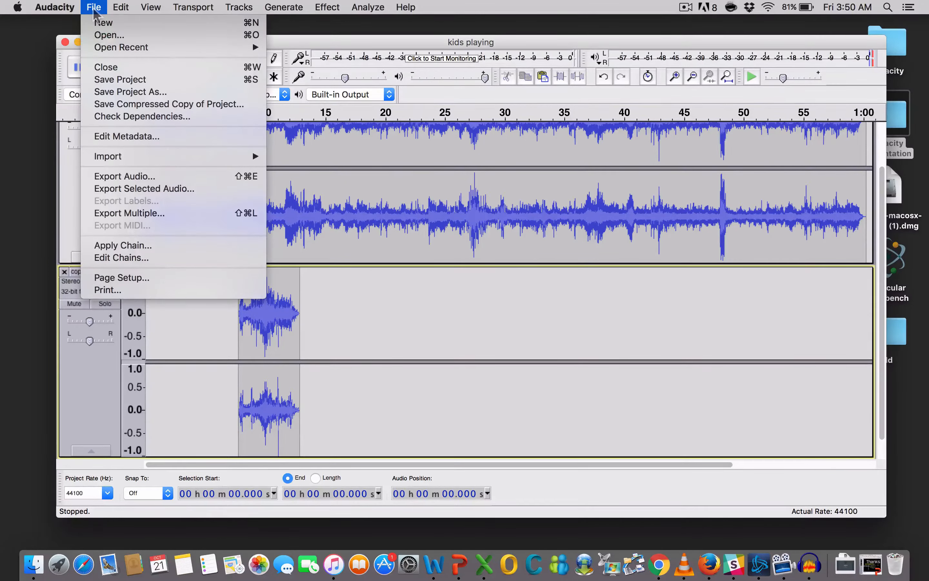
click(110, 80)
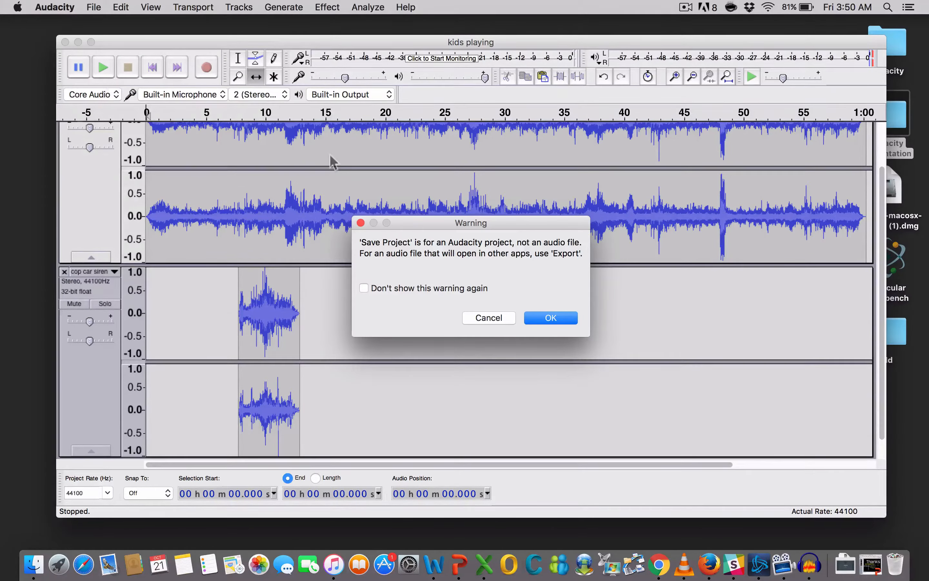